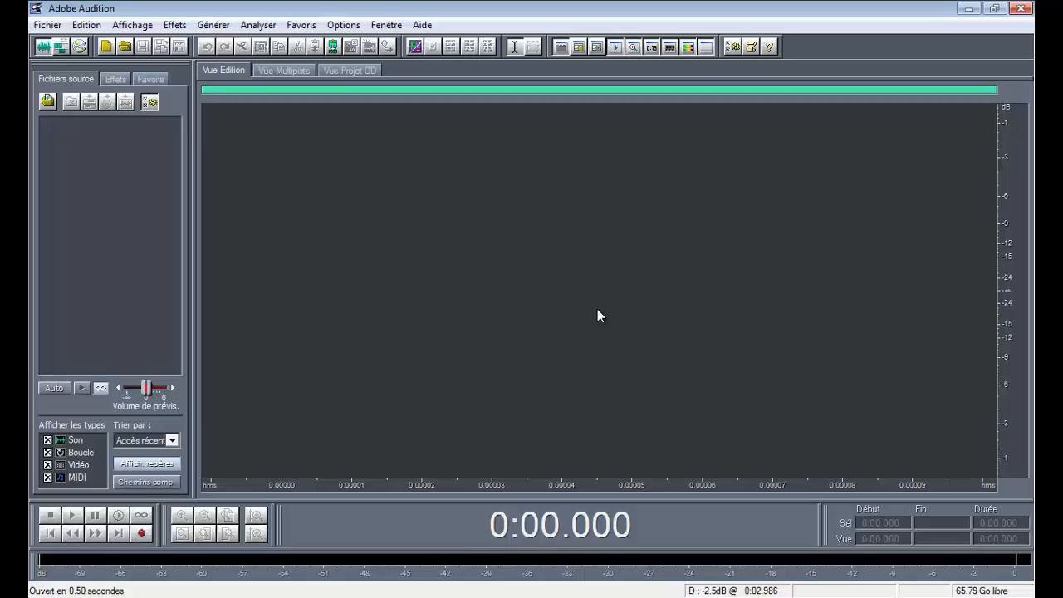
# - Show the Analyser toolbar
pyautogui.click(139, 27)
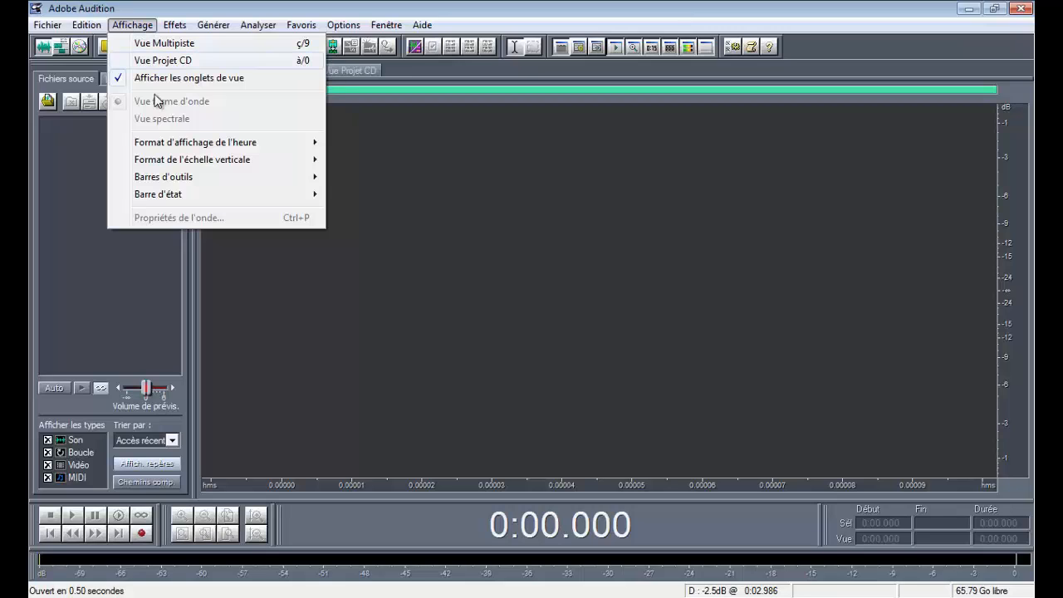
pyautogui.moveTo(165, 180)
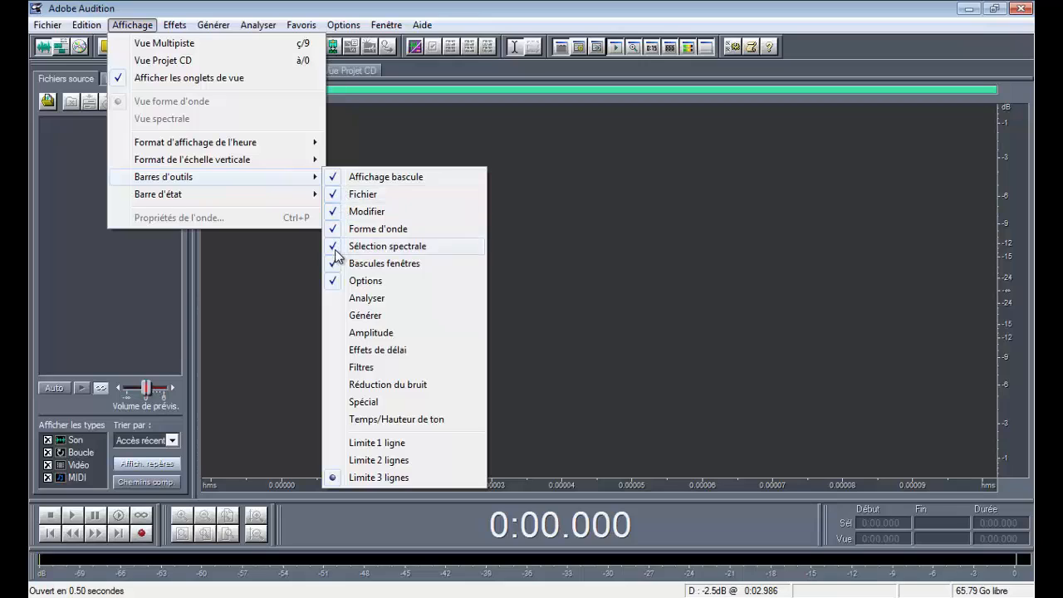
pyautogui.click(335, 299)
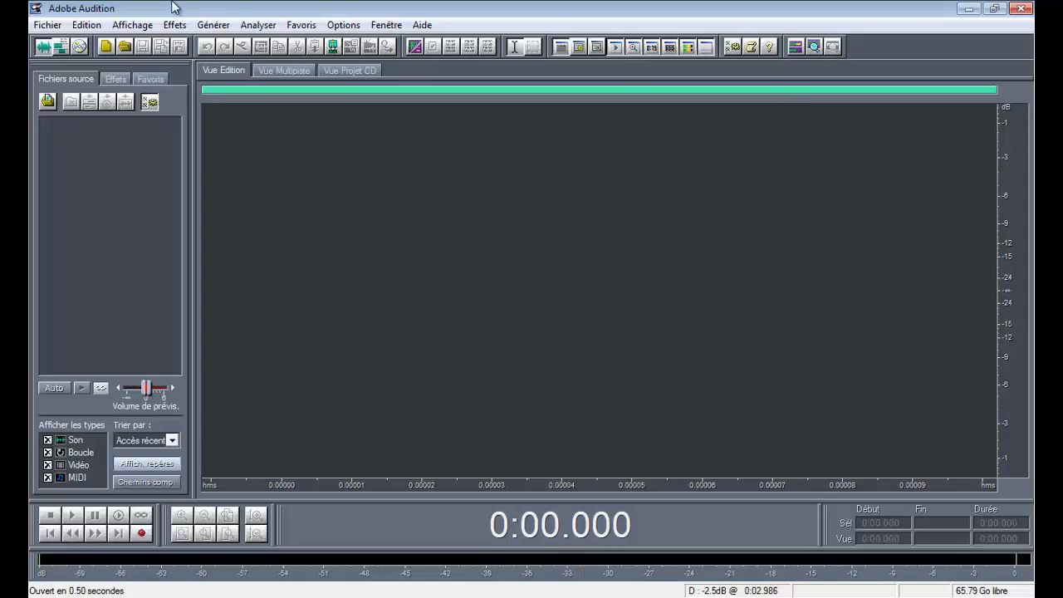
# - Hide the Analyser toolbar again
pyautogui.click(148, 28)
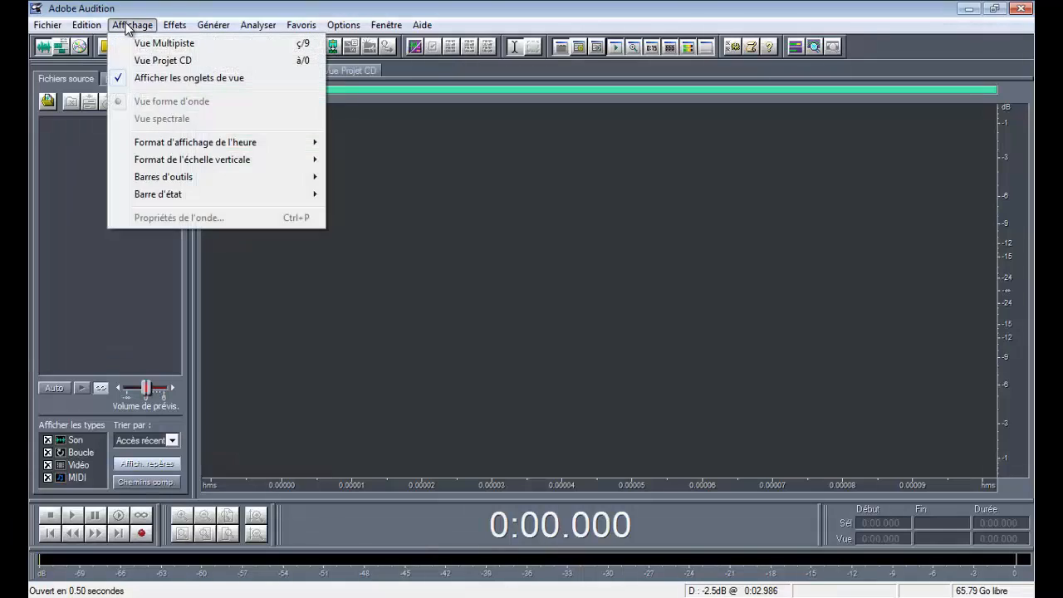
pyautogui.moveTo(204, 180)
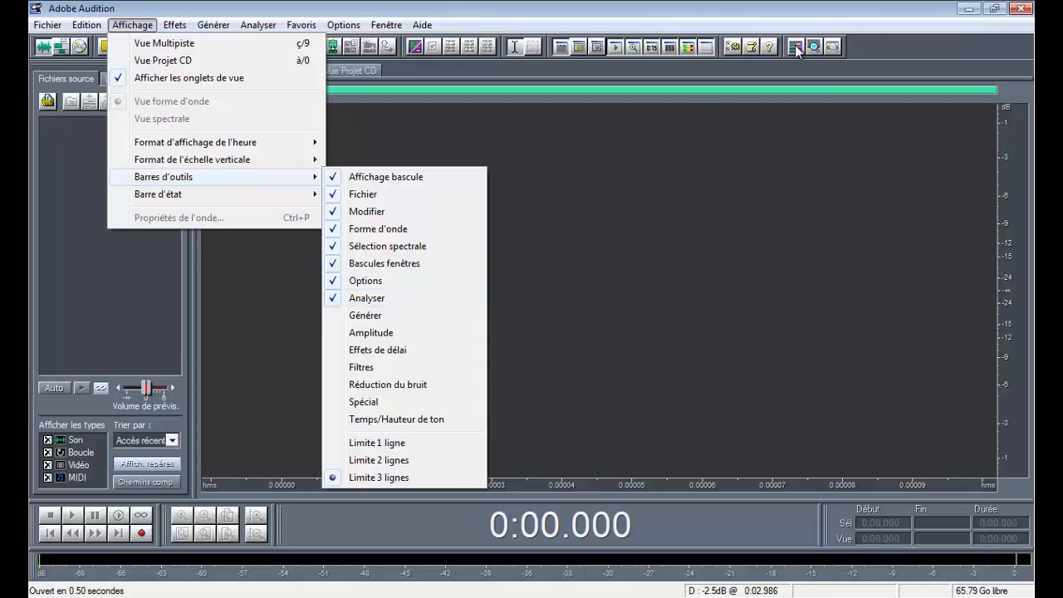
pyautogui.click(331, 299)
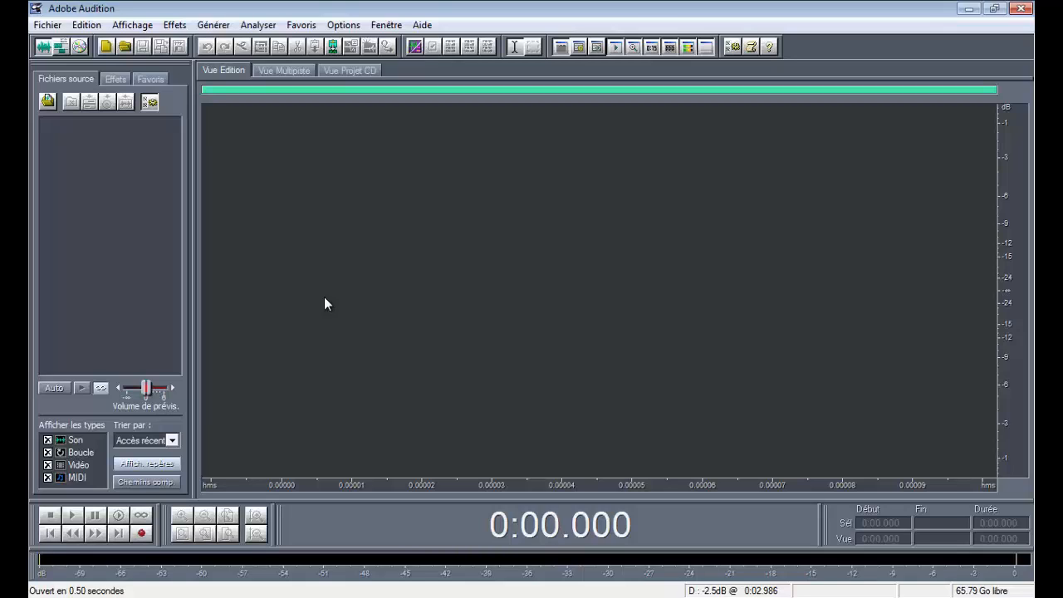
pyautogui.click(172, 27)
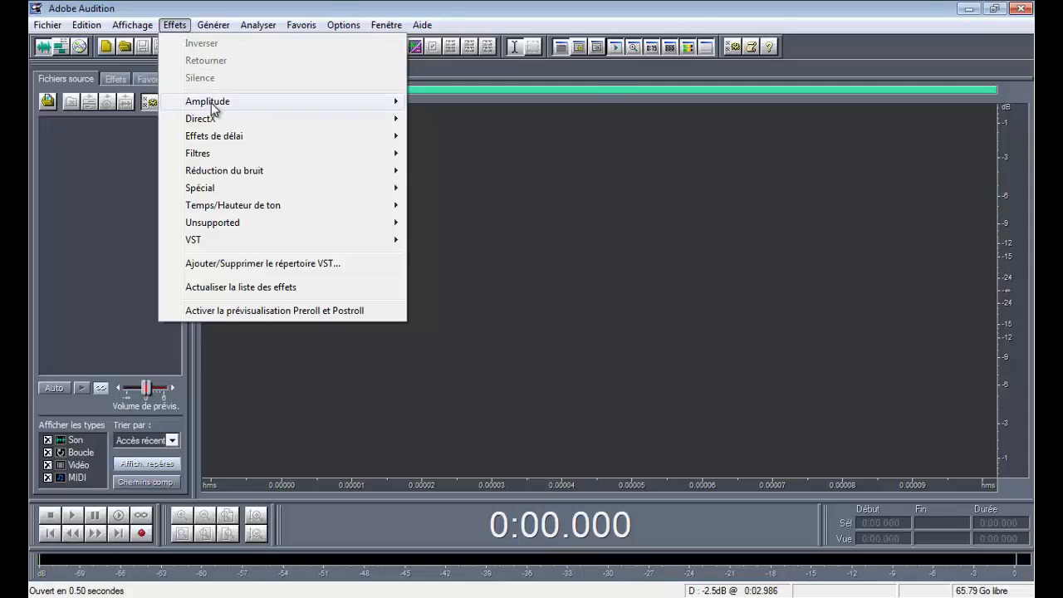
pyautogui.moveTo(213, 110)
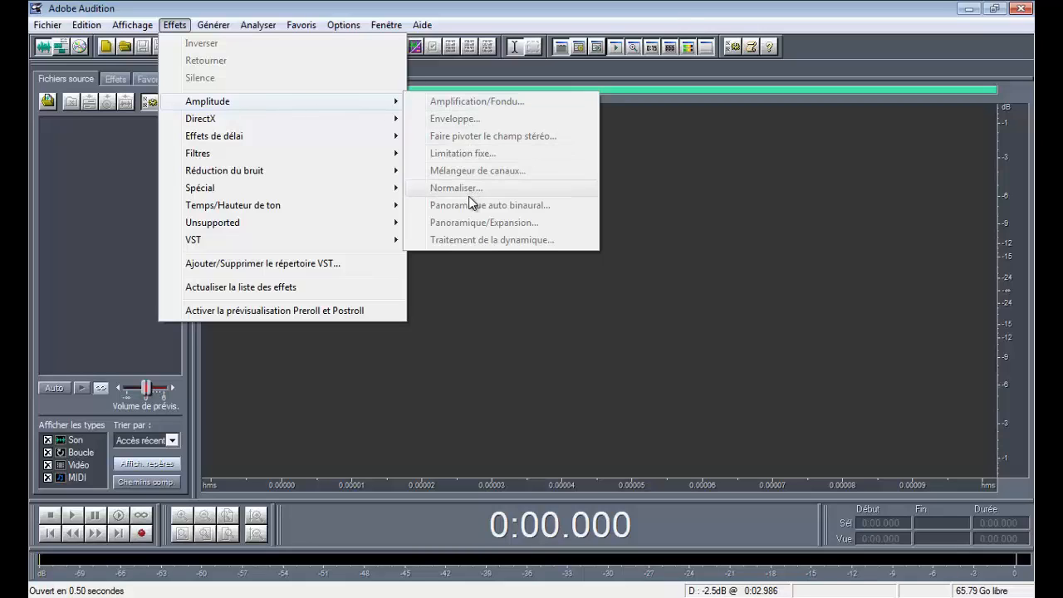
pyautogui.click(84, 202)
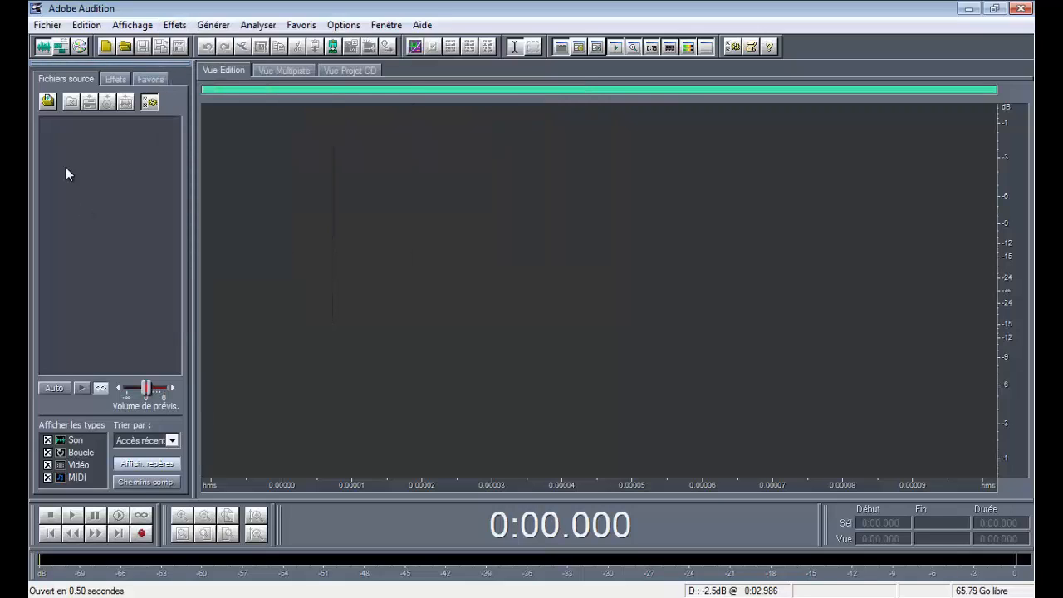
# - Import the mailbox audio file from the desktop and open it as a waveform in the edit view
pyautogui.click(48, 103)
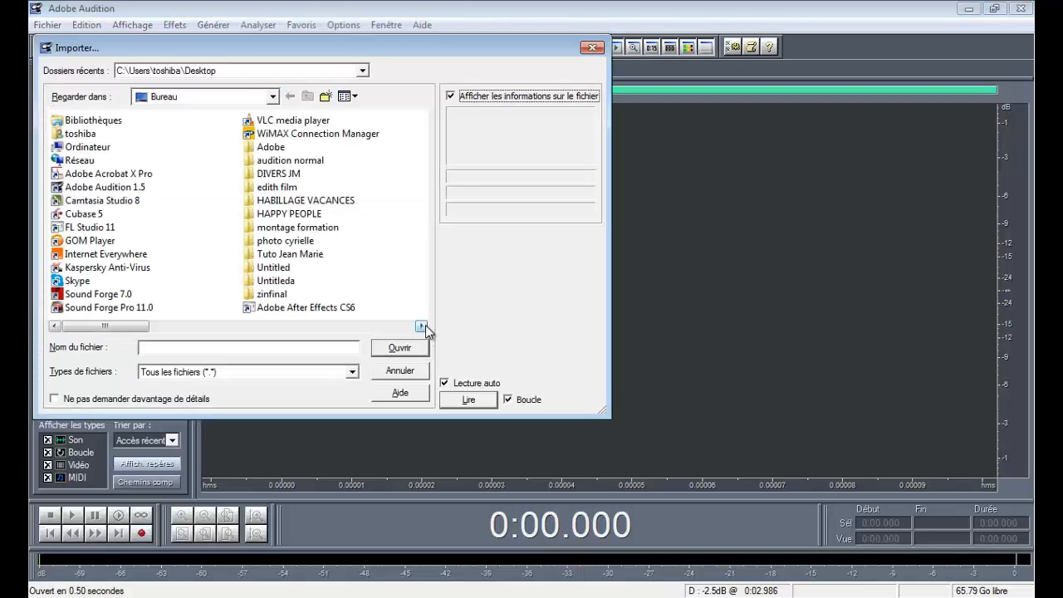
pyautogui.click(425, 325)
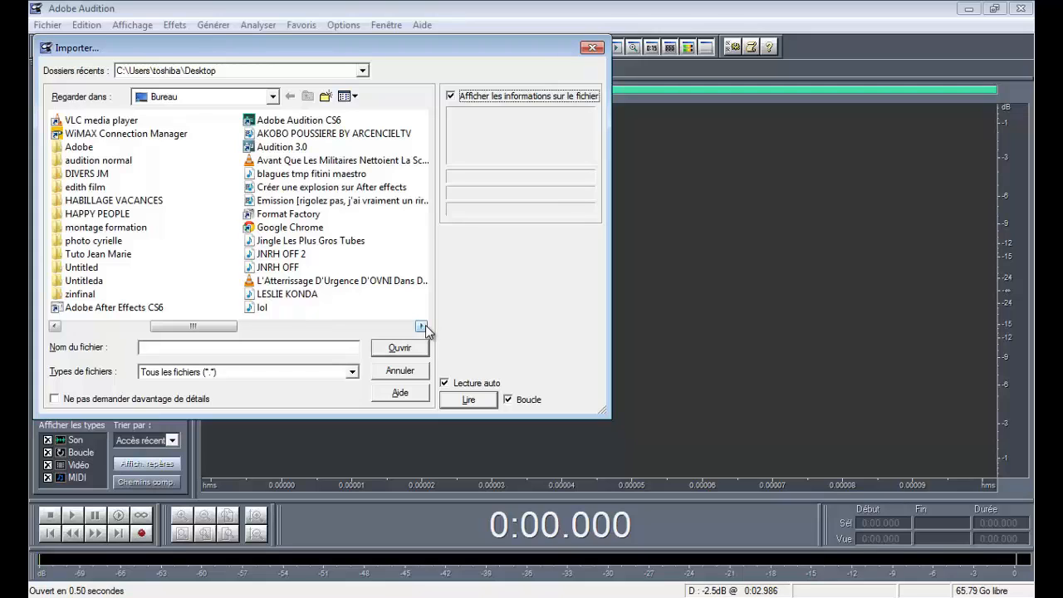
pyautogui.click(425, 325)
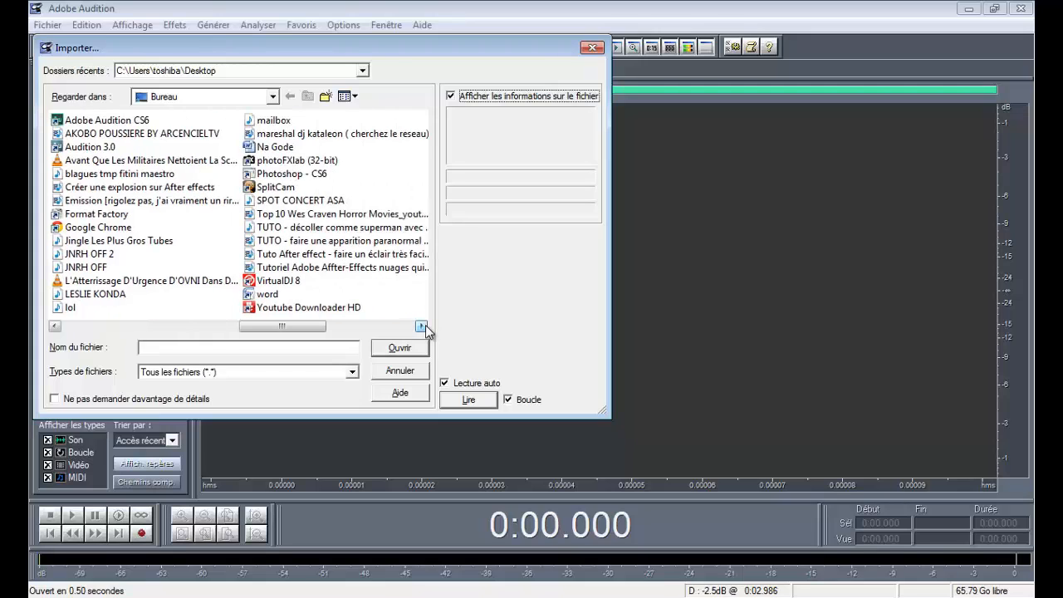
pyautogui.click(283, 123)
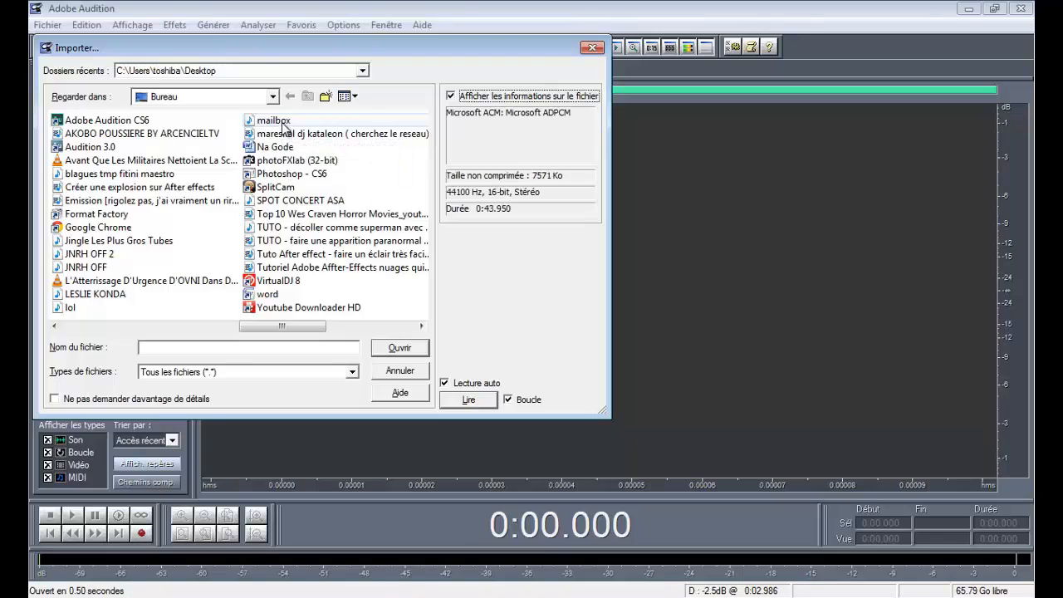
pyautogui.click(398, 347)
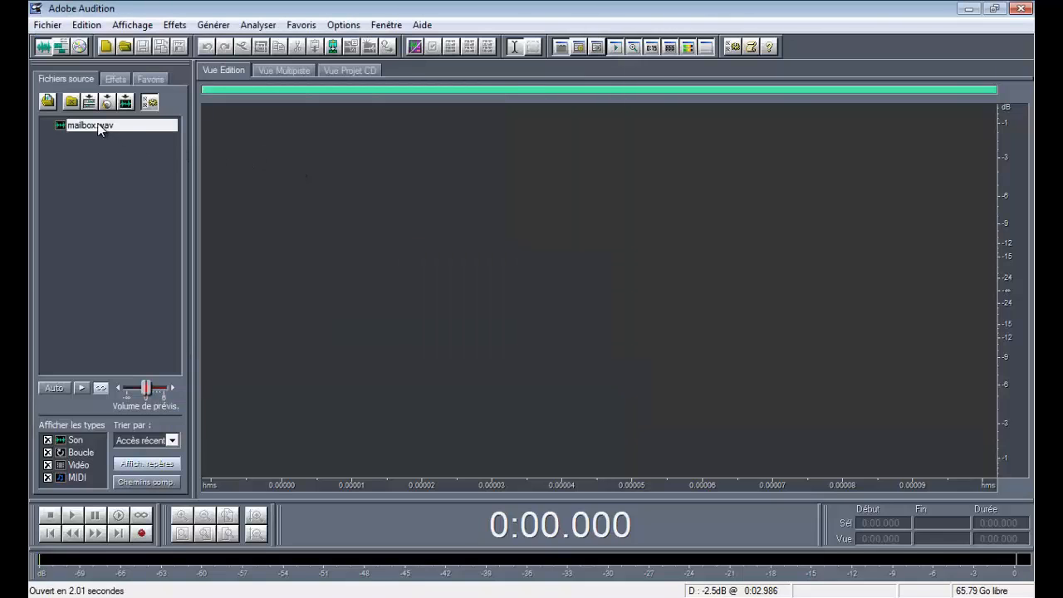
pyautogui.moveTo(99, 126); pyautogui.dragTo(438, 309)
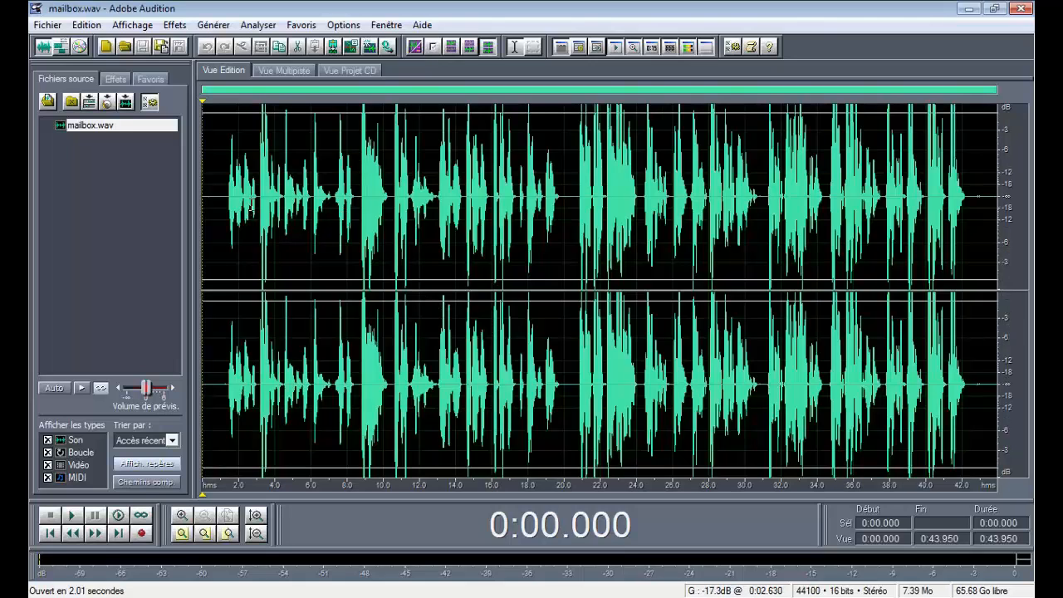
# - Listen to the mailbox.wav recording from 0:01.173 and stop playback after a few seconds
pyautogui.click(225, 199)
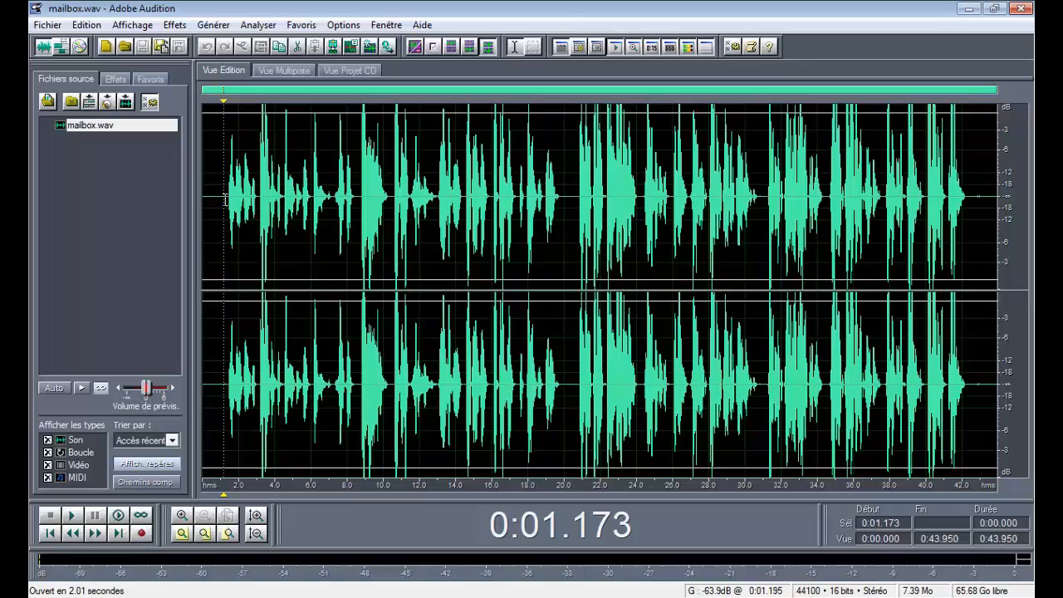
pyautogui.press('space')
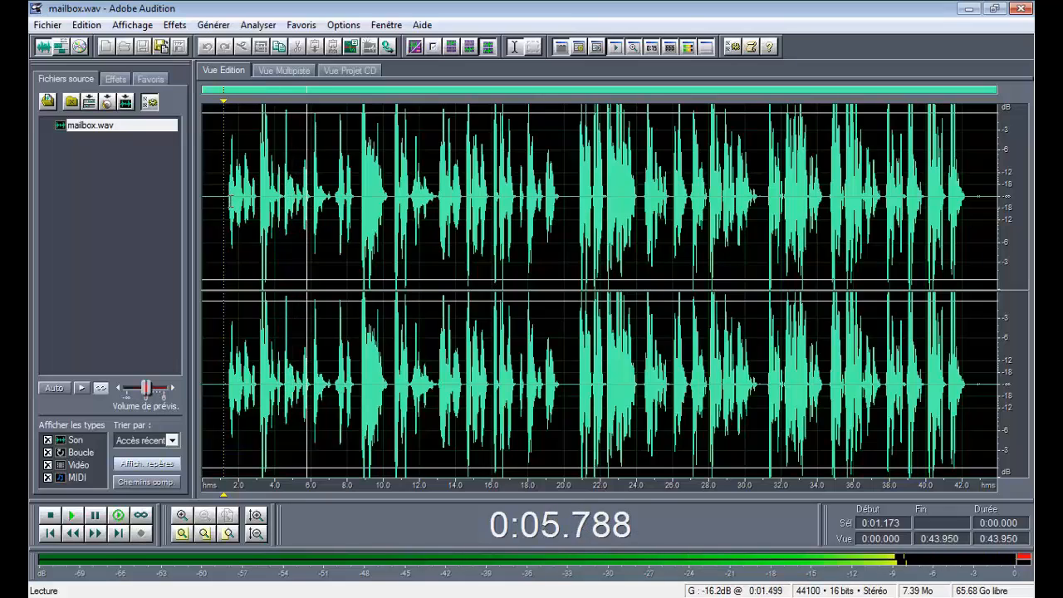
pyautogui.press('space')
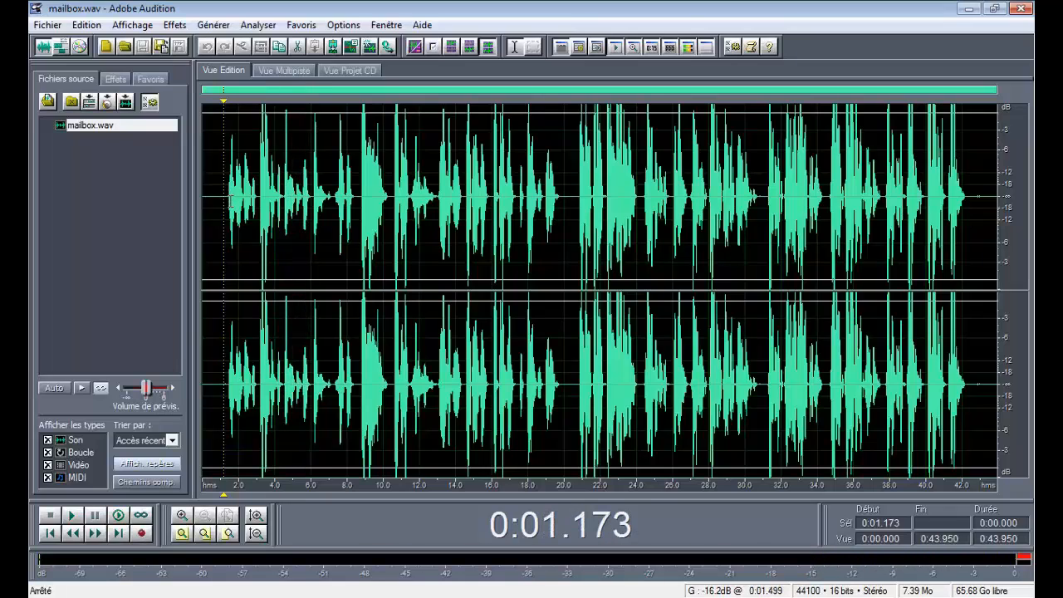
# - Preview the Elargissement time/pitch effect with the Helium preset and apply it to the whole mailbox.wav waveform
pyautogui.click(175, 25)
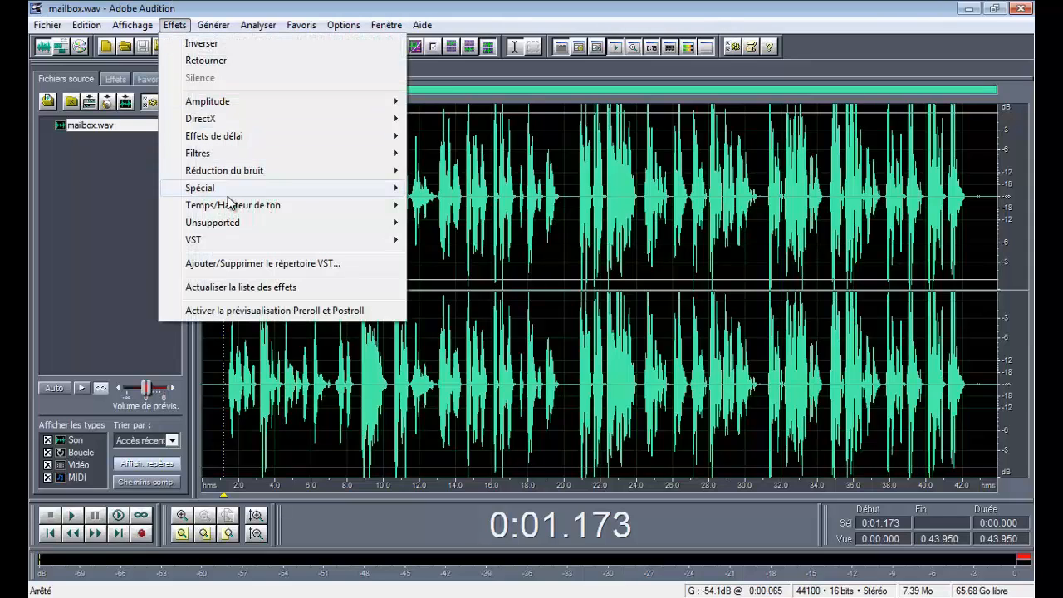
pyautogui.moveTo(223, 192)
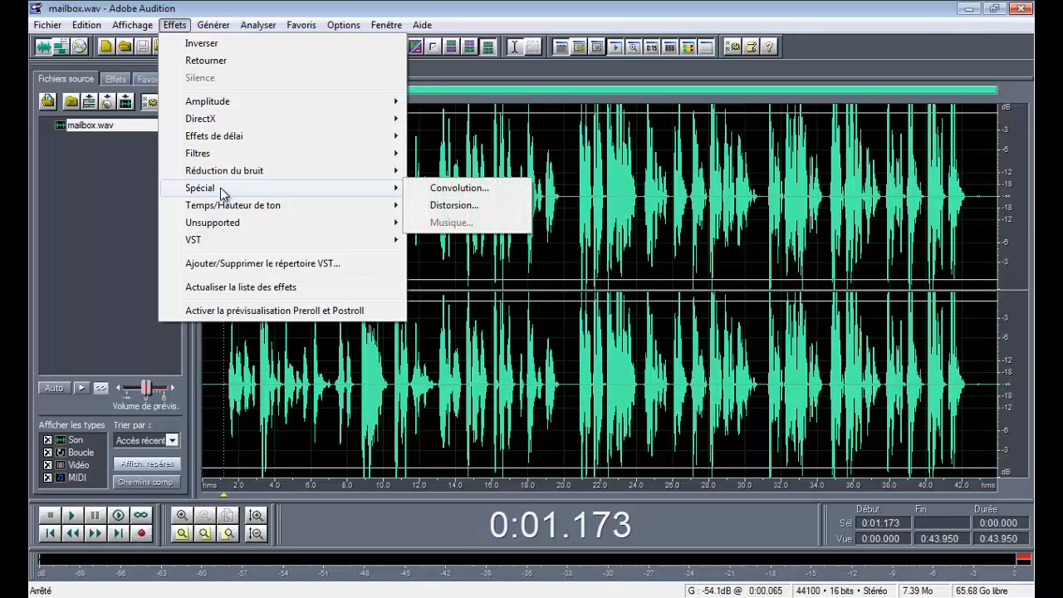
pyautogui.moveTo(229, 212)
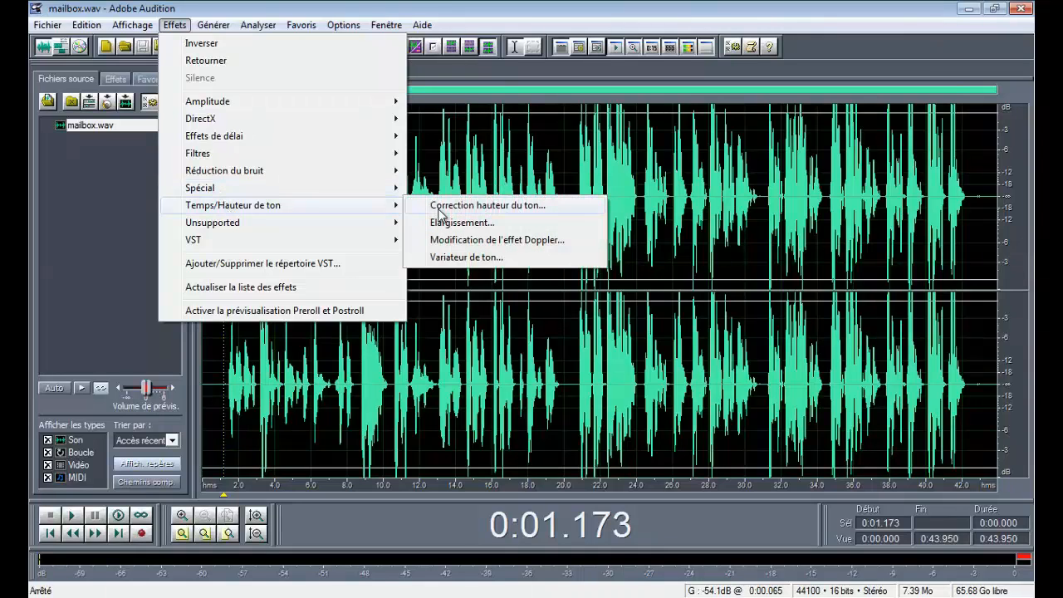
pyautogui.click(467, 223)
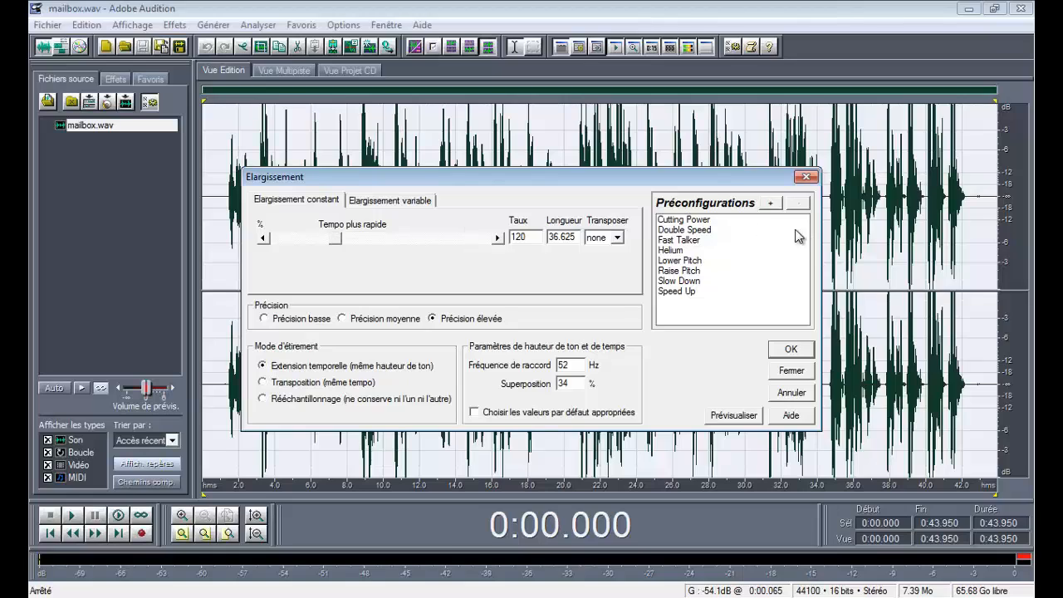
pyautogui.click(673, 250)
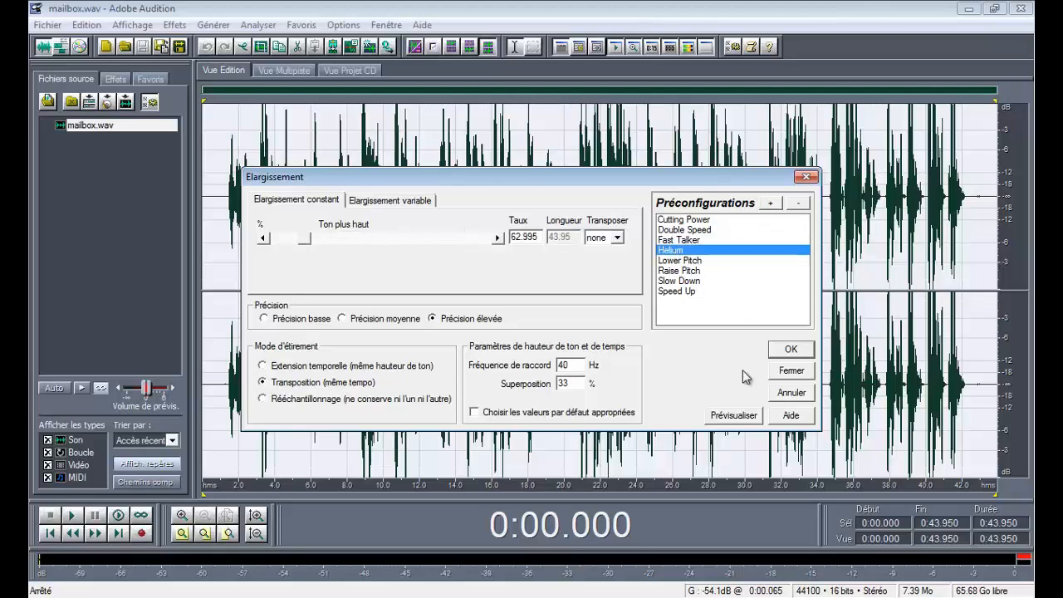
pyautogui.click(735, 415)
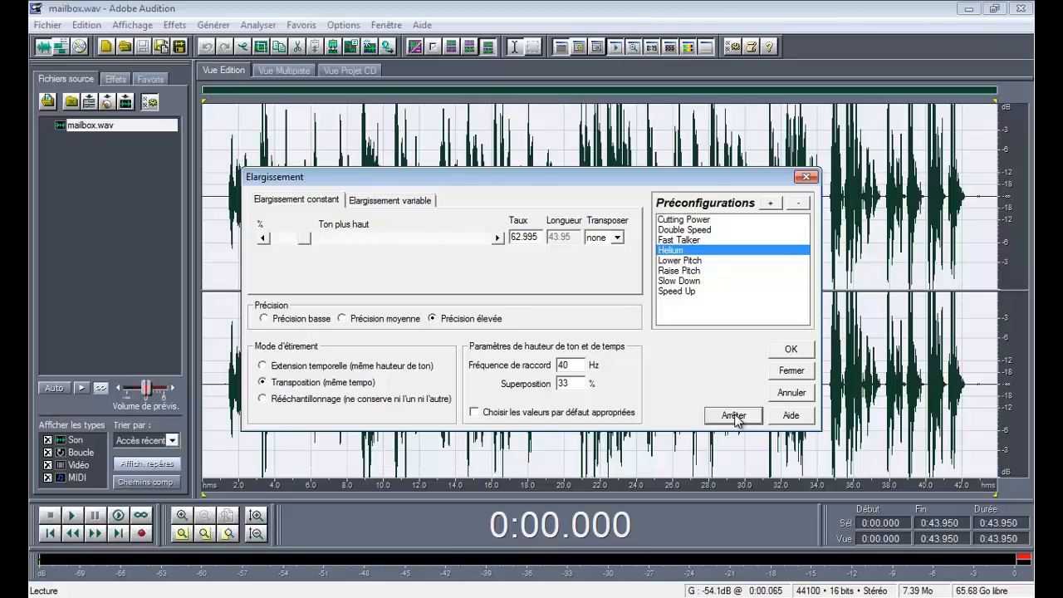
pyautogui.click(791, 350)
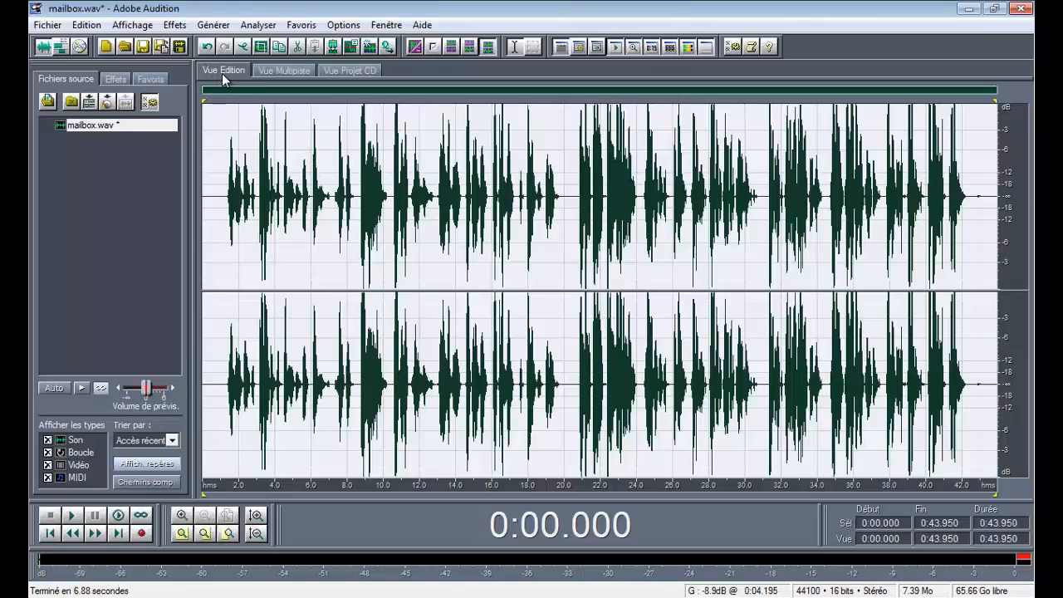
# - Look at the multitrack and CD project views and return to the edit view
pyautogui.click(299, 72)
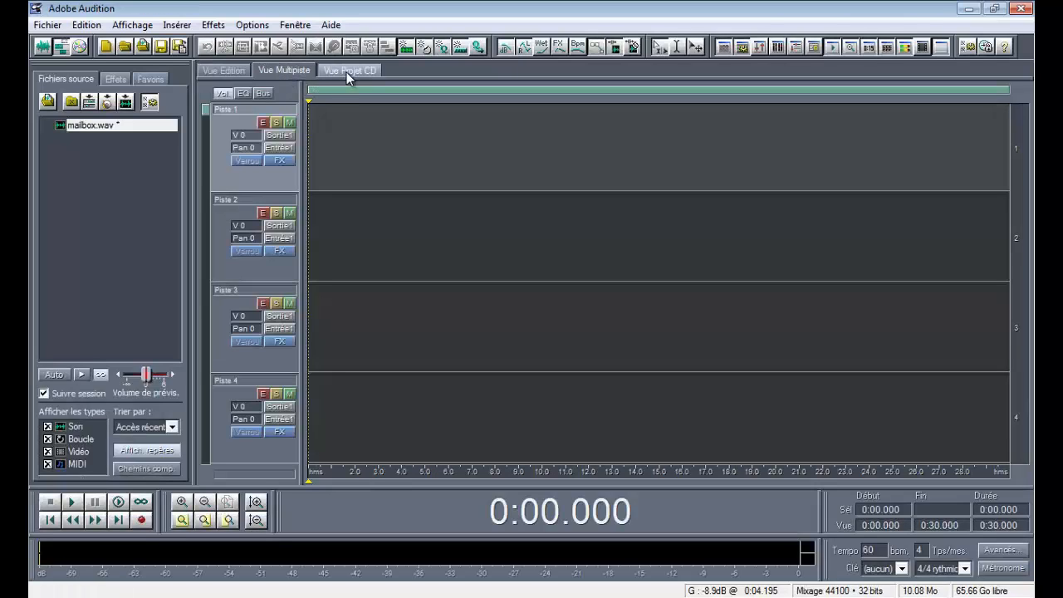
pyautogui.click(346, 71)
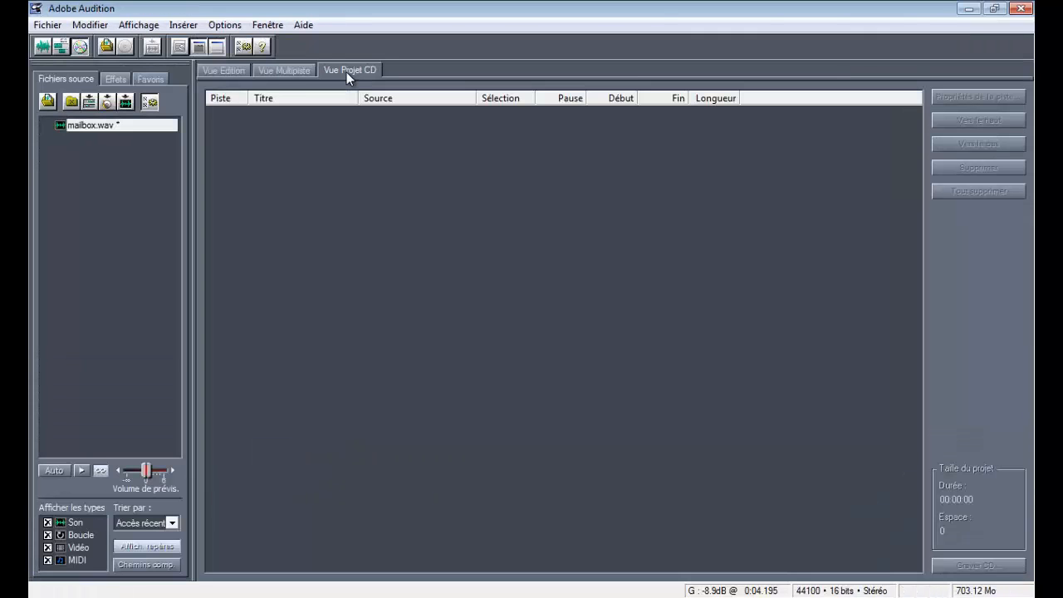
pyautogui.click(228, 72)
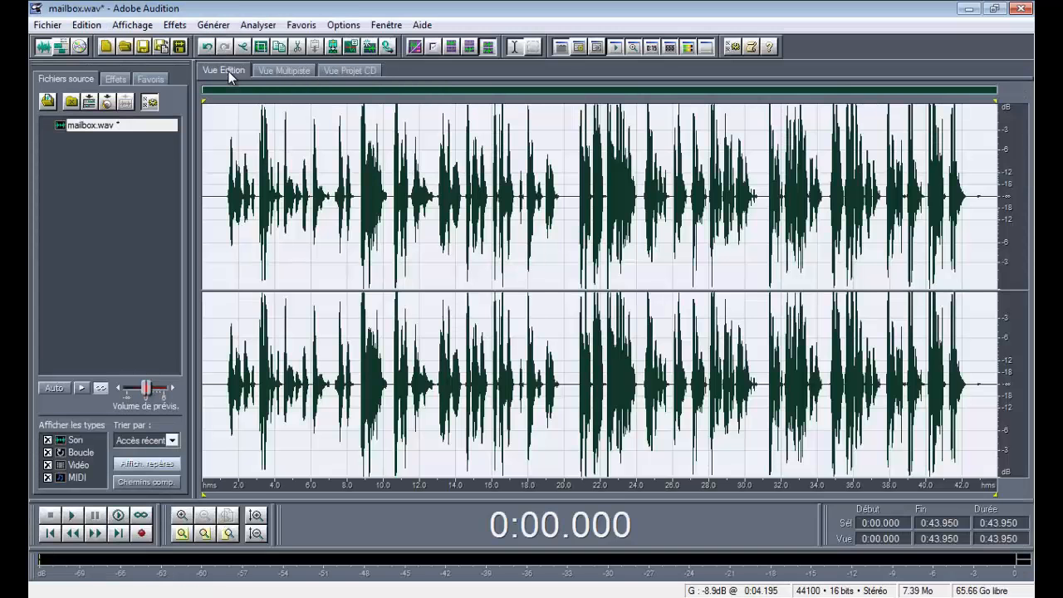
pyautogui.click(289, 71)
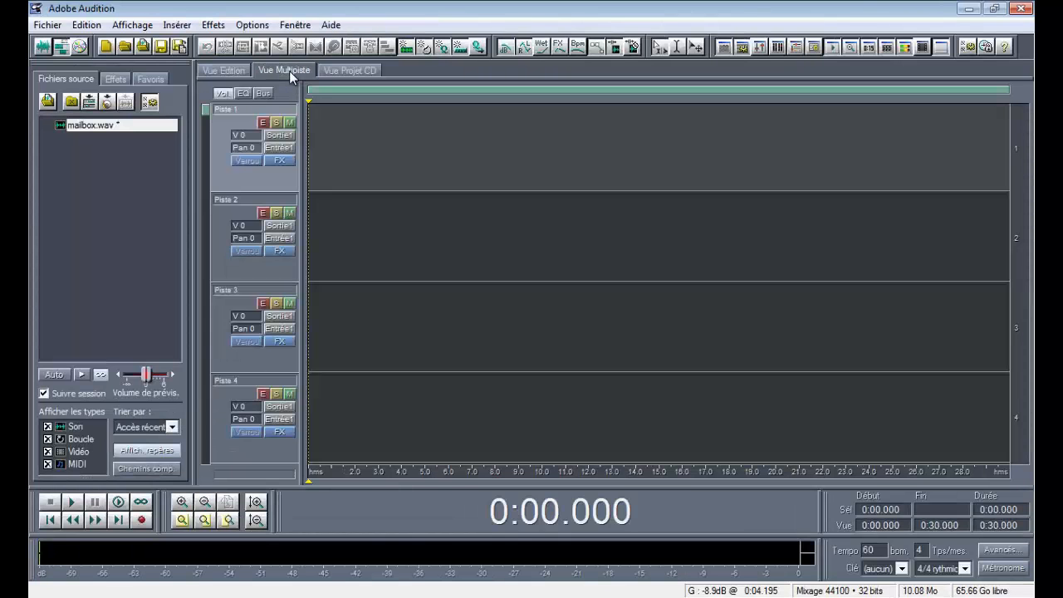
pyautogui.click(239, 70)
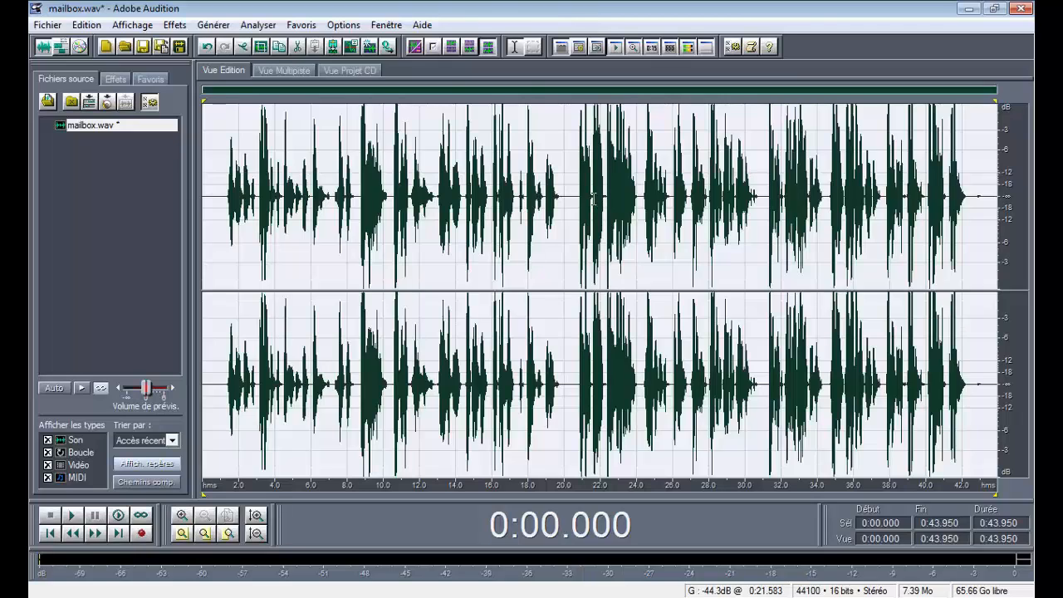
# - Select the short passage from 0:16.700 to 0:16.816 in the waveform, and clear it by placing the cursor at 0:16.417
pyautogui.click(216, 25)
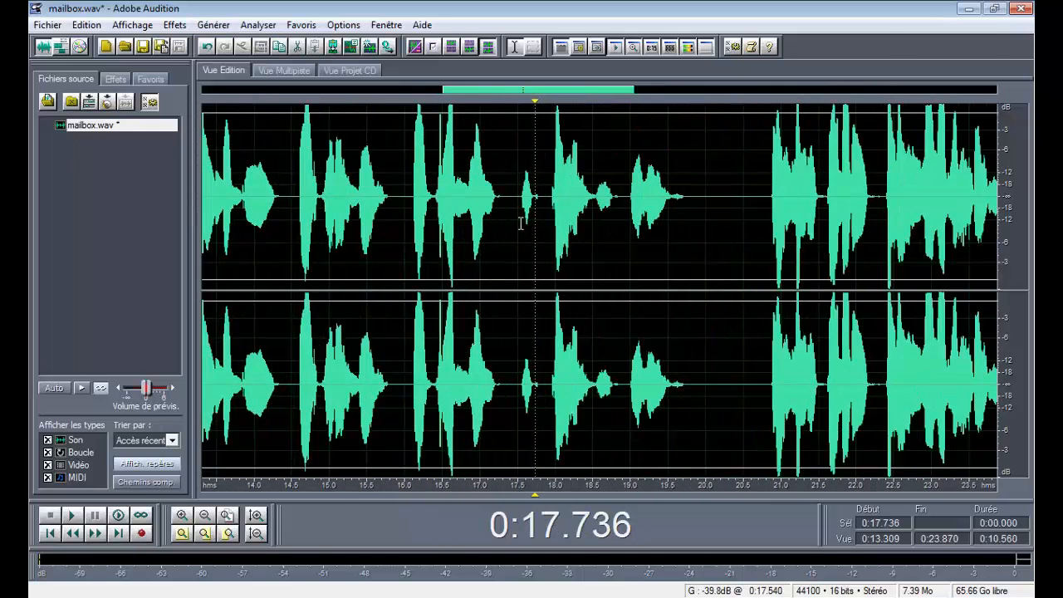
pyautogui.scroll(3, 520, 223)
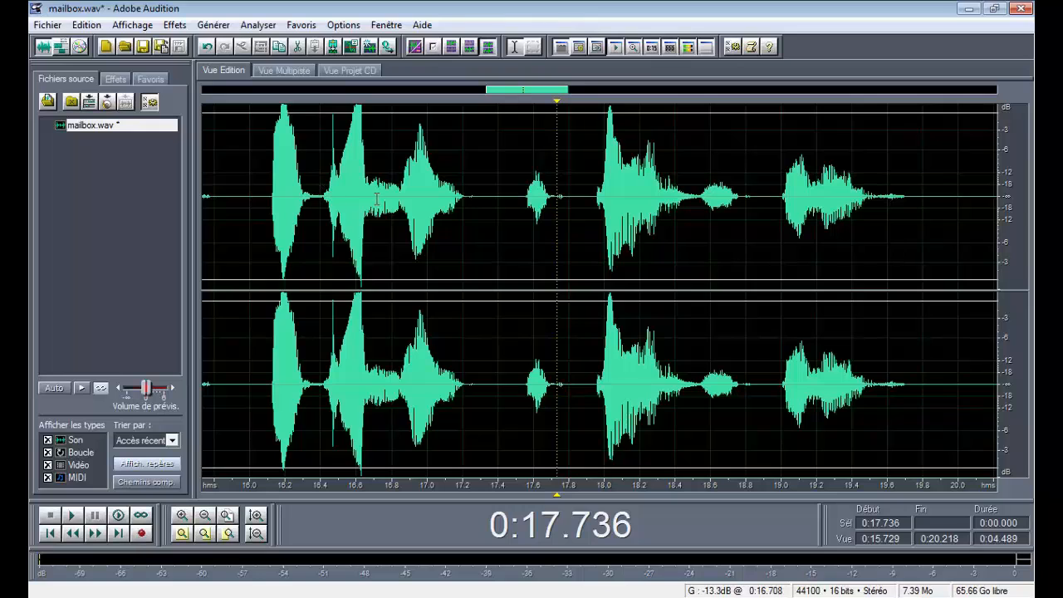
pyautogui.scroll(3, 364, 199)
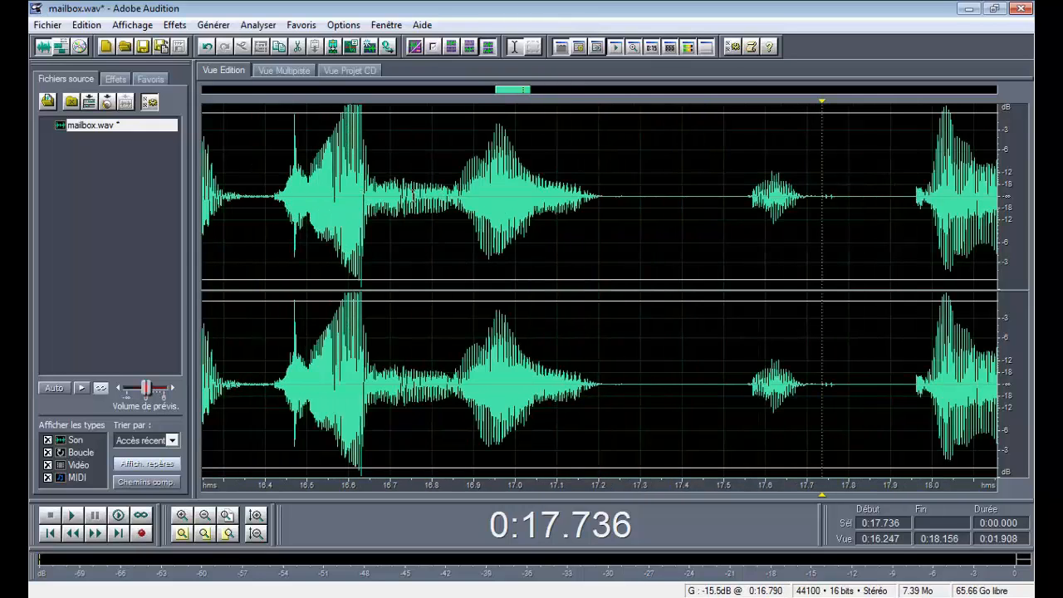
pyautogui.moveTo(391, 199); pyautogui.dragTo(439, 200)
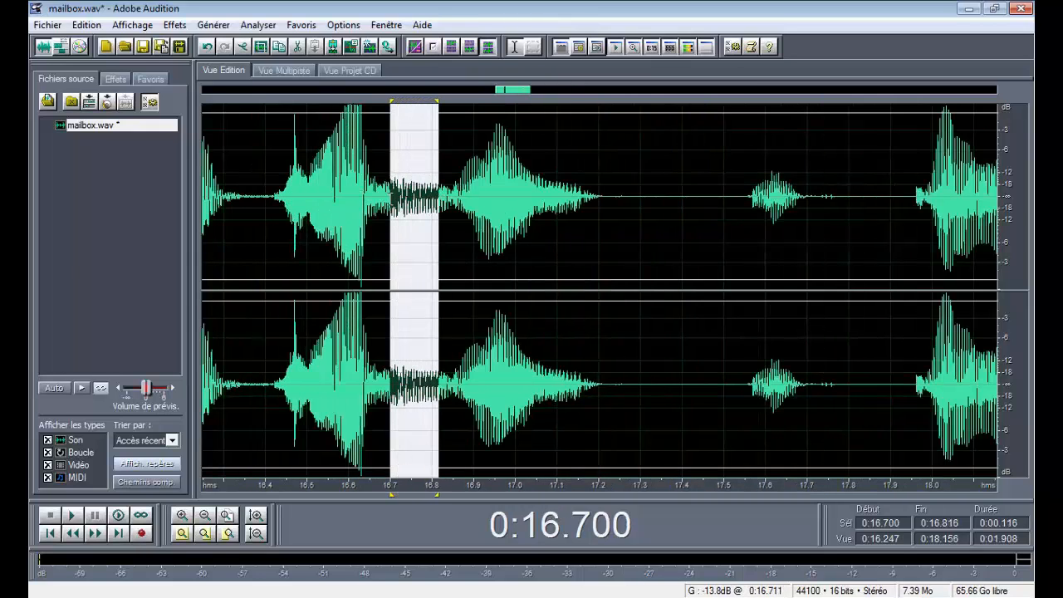
pyautogui.click(274, 194)
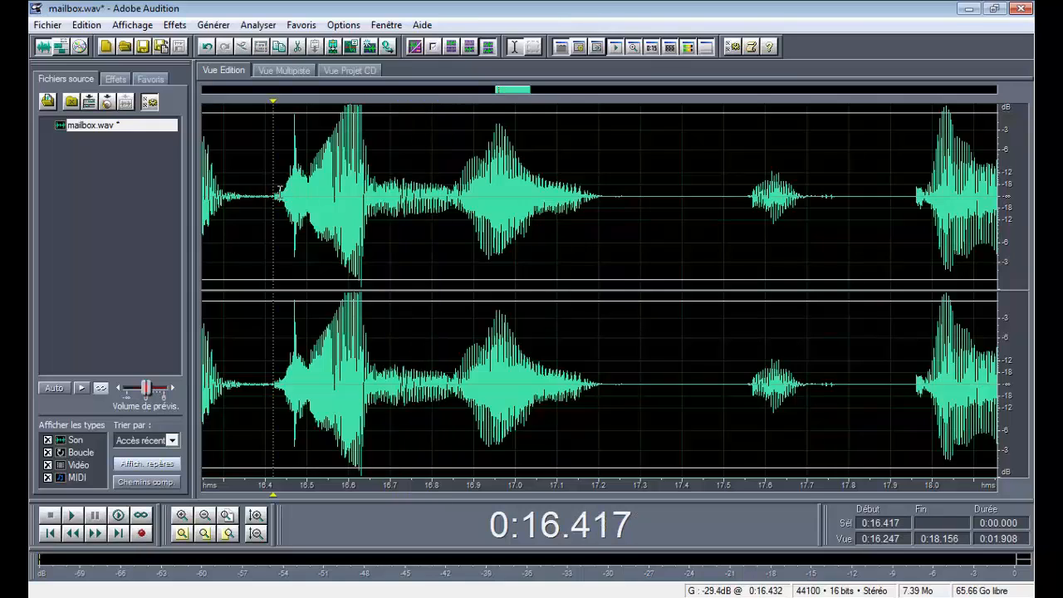
# - Listen briefly from 0:16.417, then insert 10 seconds of generated silence into mailbox.wav at 0:16.725 and clear the selection
pyautogui.press('space')
pyautogui.press('space')
pyautogui.click(402, 198)
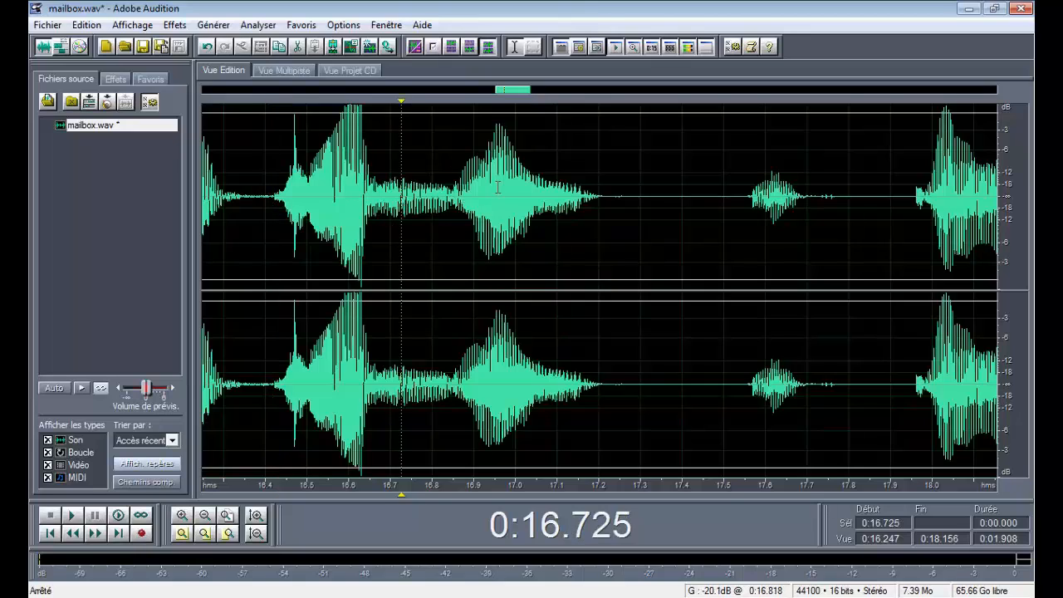
pyautogui.click(215, 26)
pyautogui.click(241, 41)
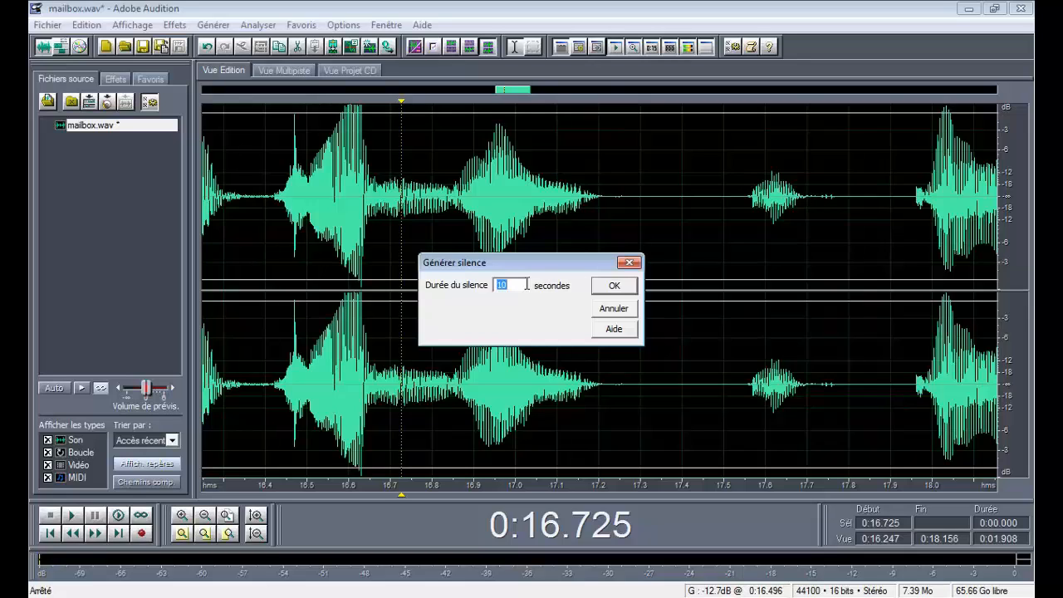
pyautogui.click(614, 286)
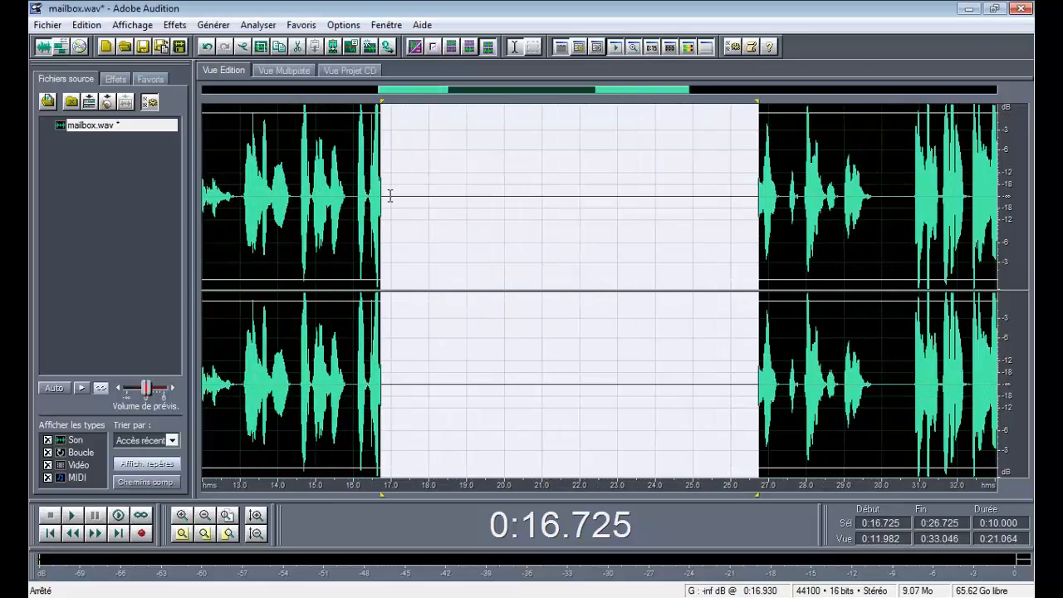
pyautogui.click(535, 231)
pyautogui.scroll(-3, 444, 226)
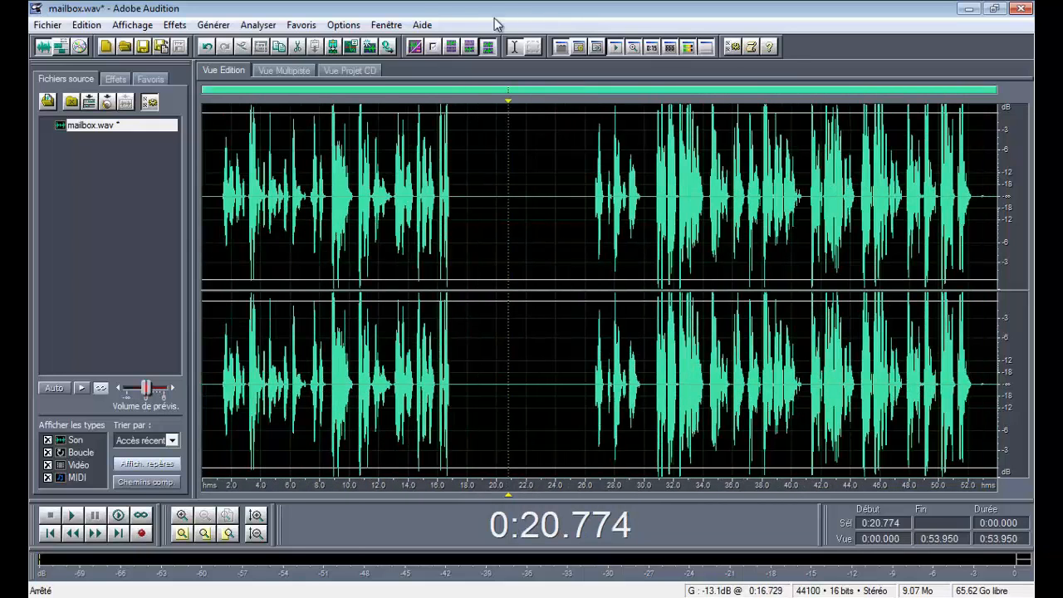
# - Hide the Durée time display and show it again
pyautogui.click(387, 24)
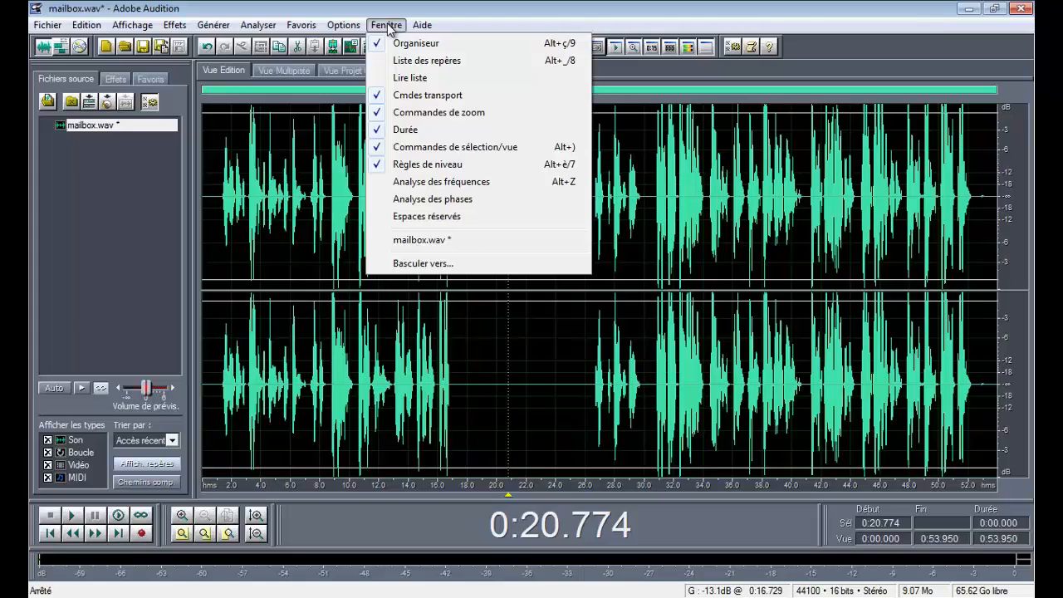
pyautogui.click(478, 374)
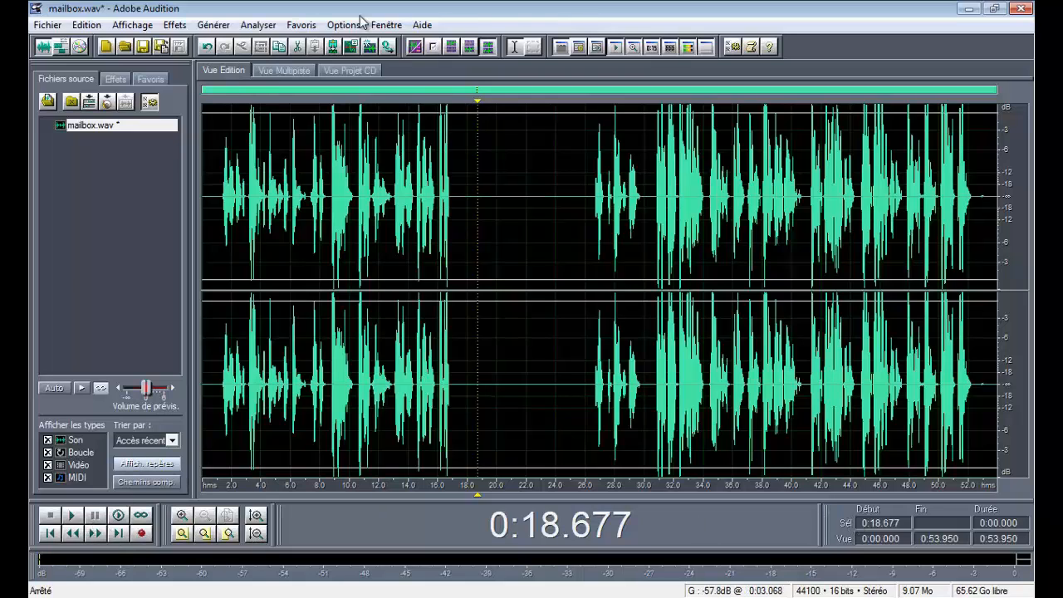
pyautogui.click(385, 26)
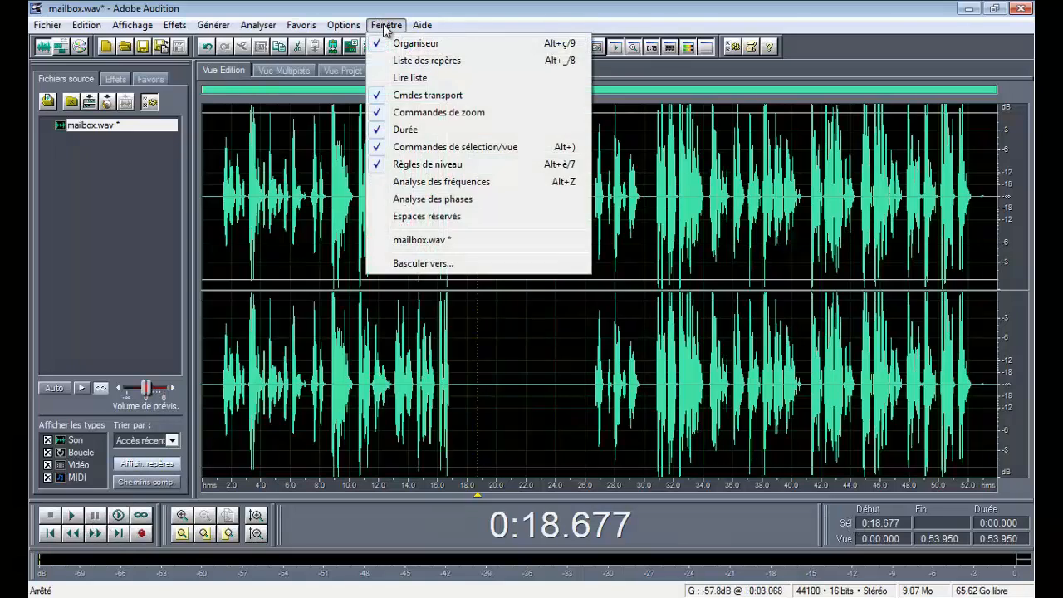
pyautogui.click(385, 132)
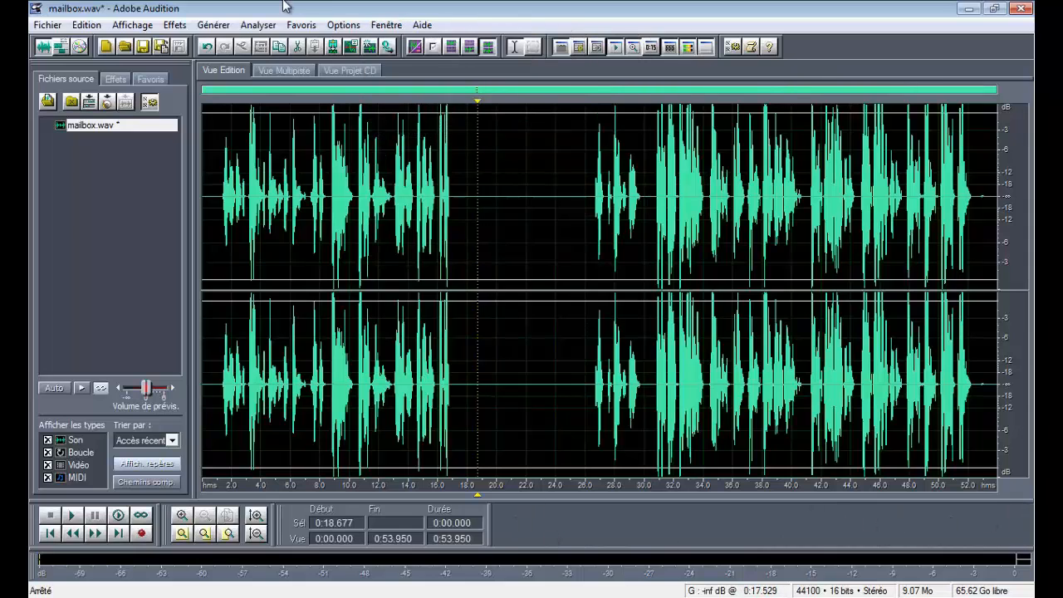
pyautogui.click(384, 25)
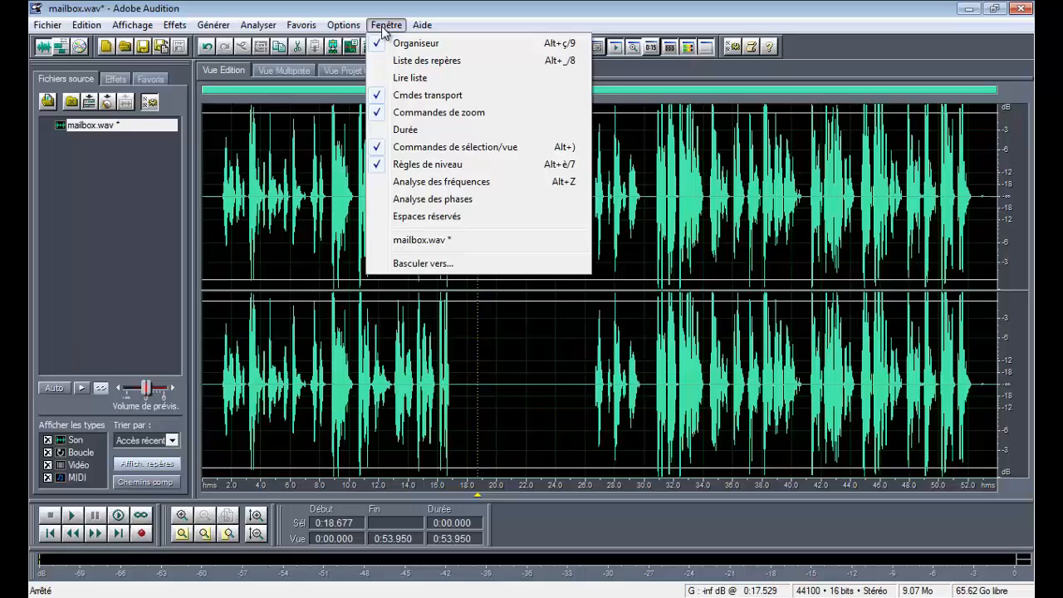
pyautogui.click(378, 130)
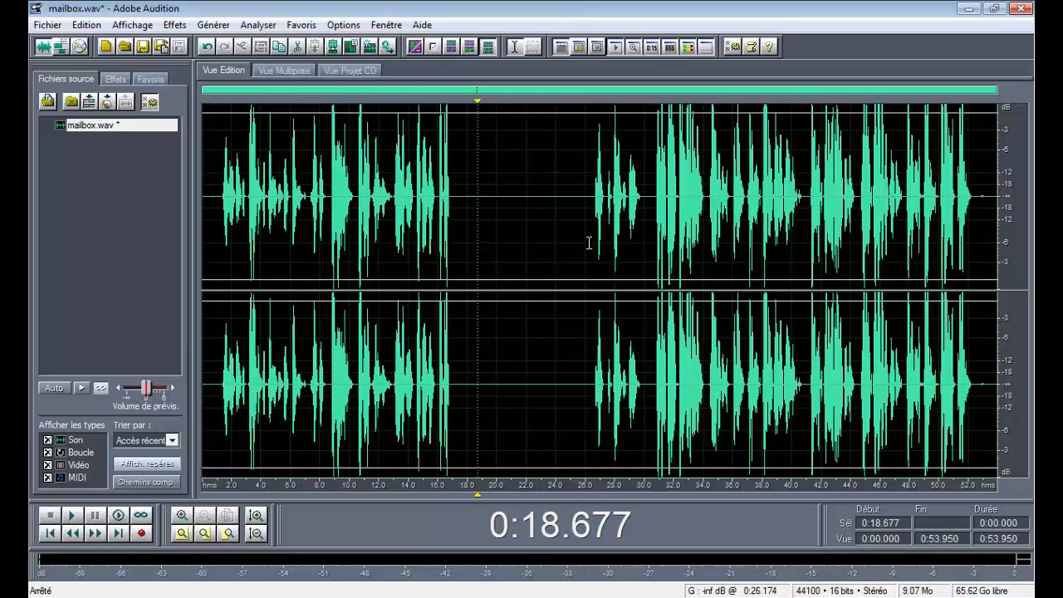
# - Switch to the multitrack view and place mailbox.wav on track 1, starting at the beginning of the session
pyautogui.click(283, 70)
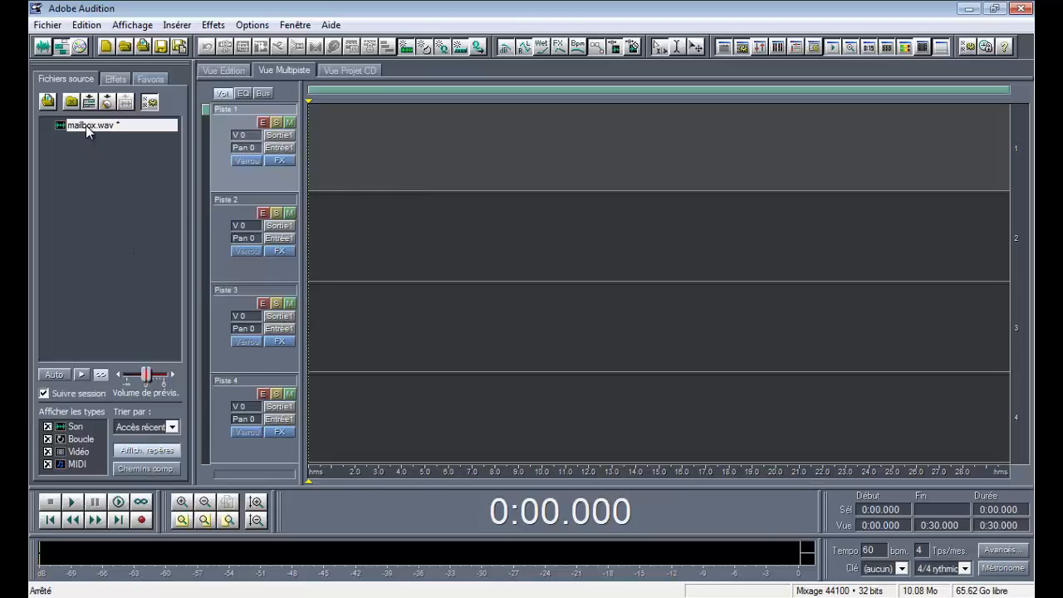
pyautogui.click(93, 206)
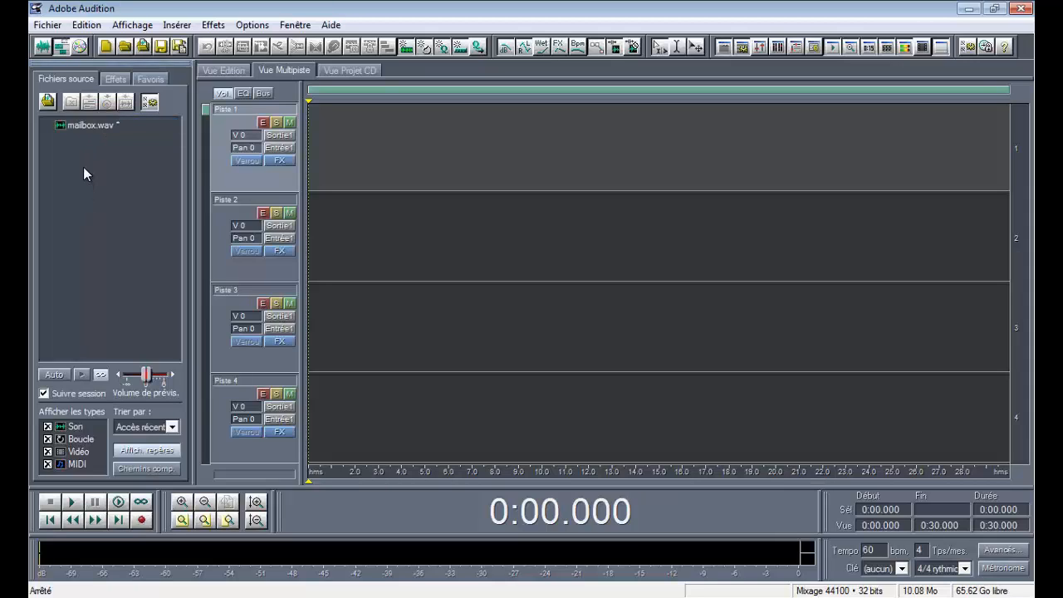
pyautogui.click(84, 124)
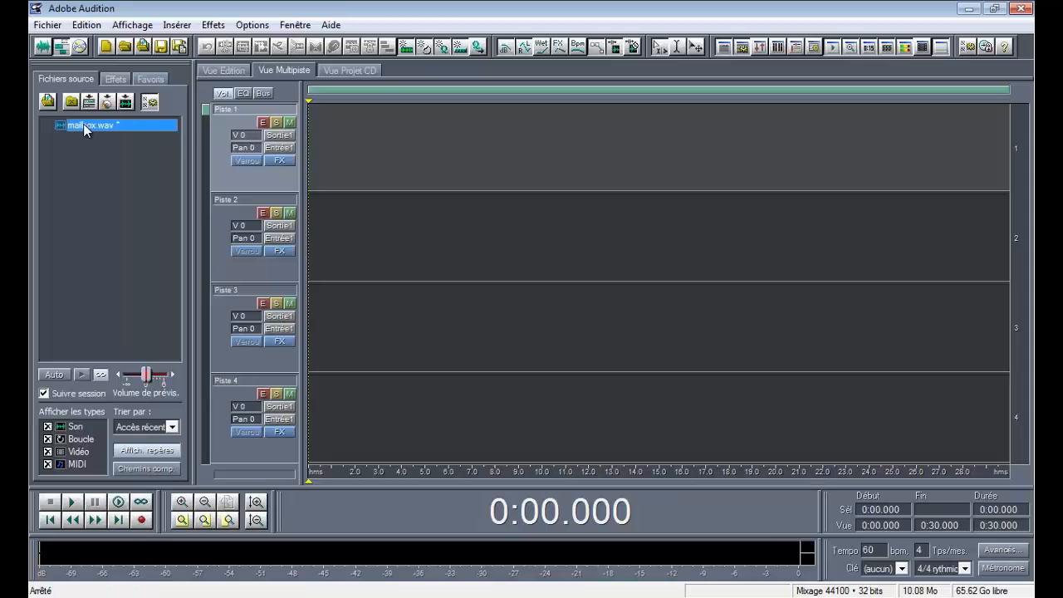
pyautogui.click(128, 178)
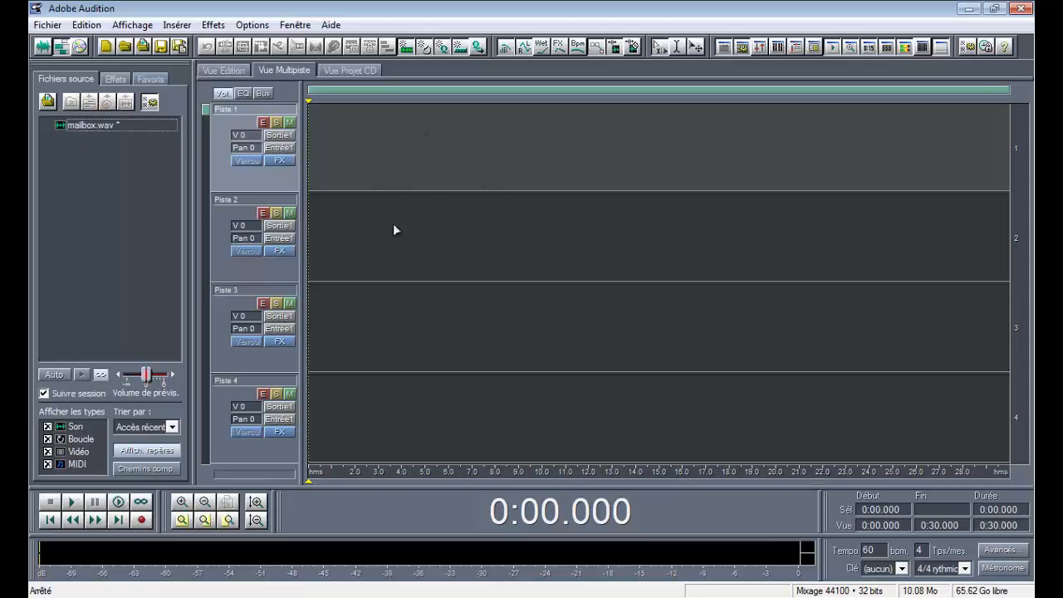
pyautogui.click(80, 129)
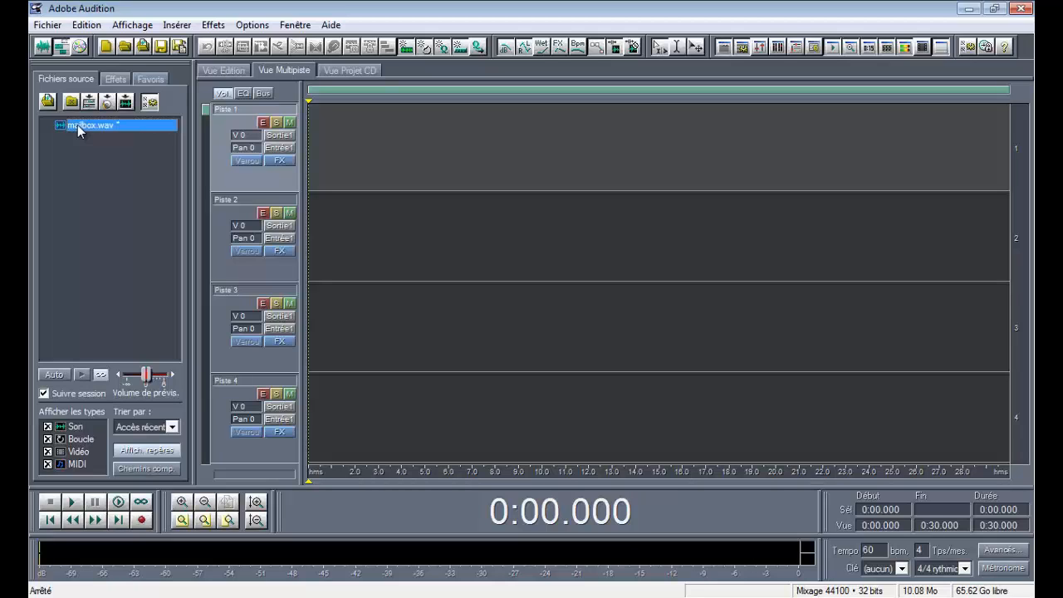
pyautogui.moveTo(80, 129); pyautogui.dragTo(325, 162)
pyautogui.moveTo(392, 172); pyautogui.dragTo(343, 173)
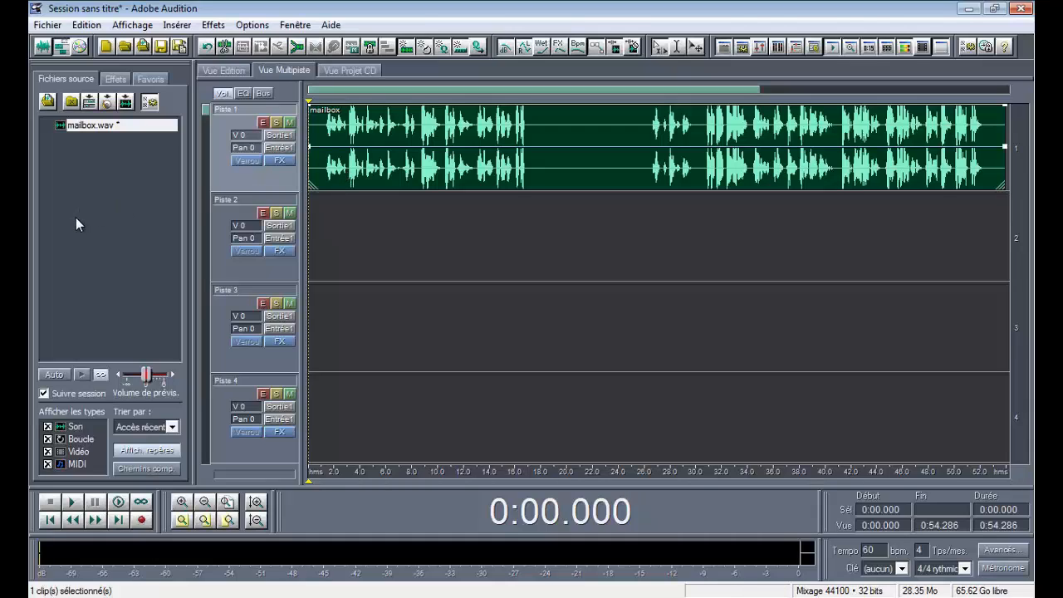
# - Import LESLIE KONDA.mp3 from the desktop and place it on track 2, starting at the beginning of the session
pyautogui.click(49, 103)
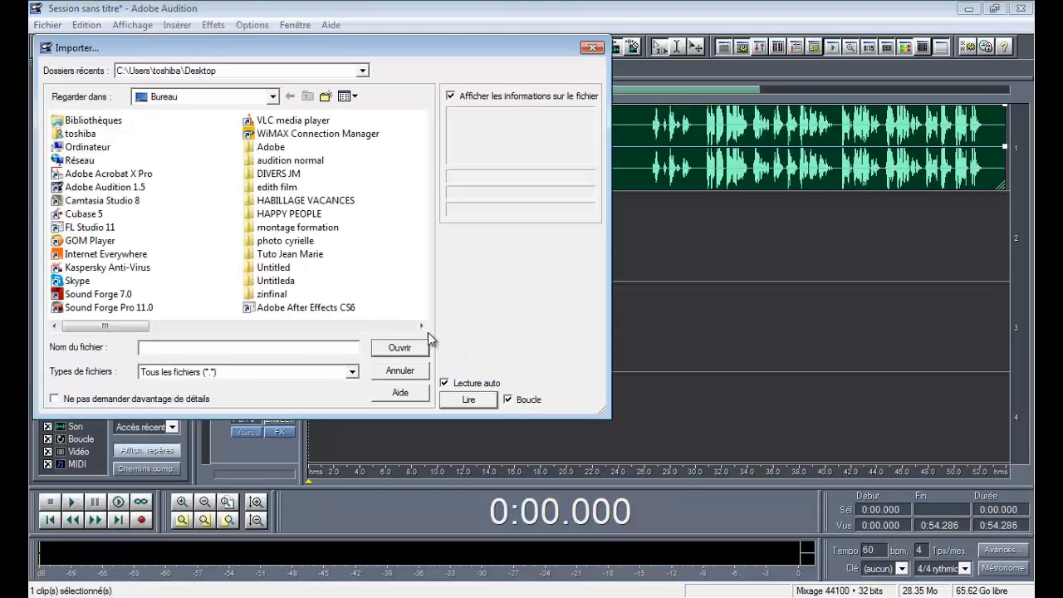
pyautogui.click(421, 326)
pyautogui.click(90, 295)
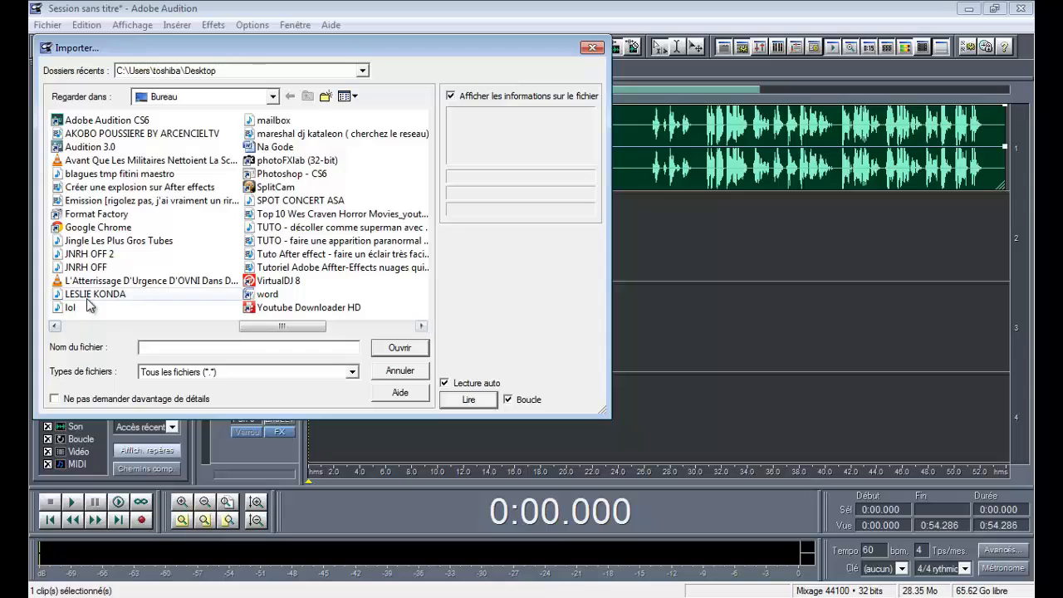
pyautogui.doubleClick(90, 296)
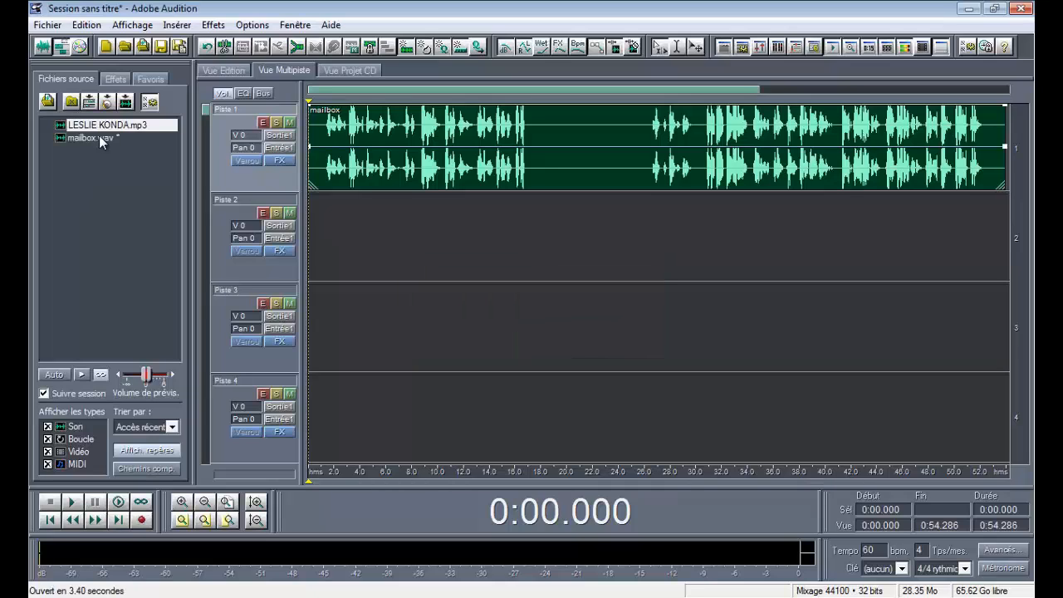
pyautogui.moveTo(98, 127); pyautogui.dragTo(479, 289)
pyautogui.moveTo(336, 248); pyautogui.dragTo(385, 228)
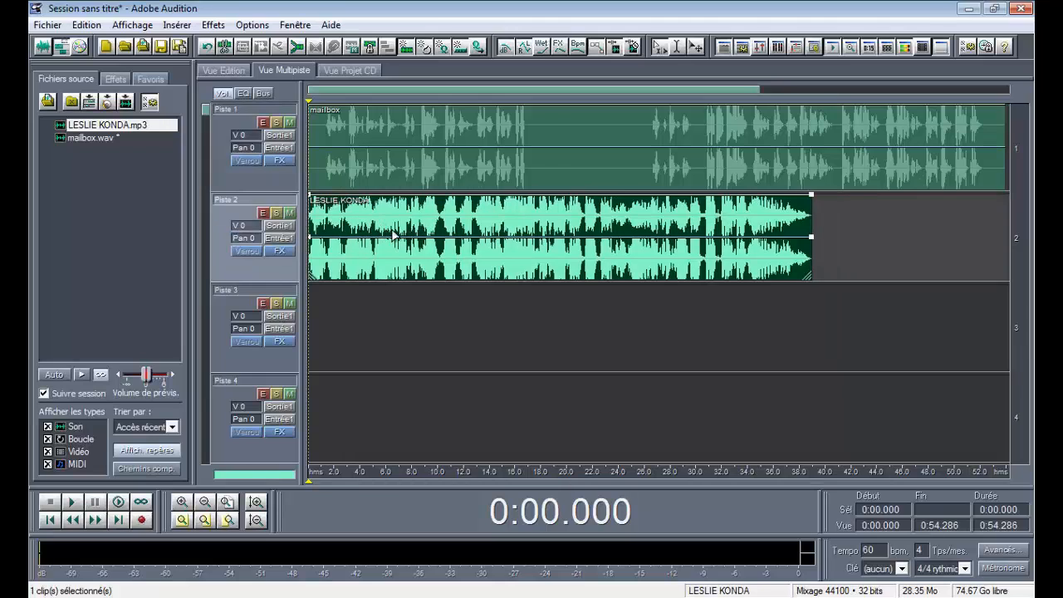
# - Listen to the two-track mix from the start, and trim the end of the mailbox clip on track 1 back to about 0:16
pyautogui.click(118, 504)
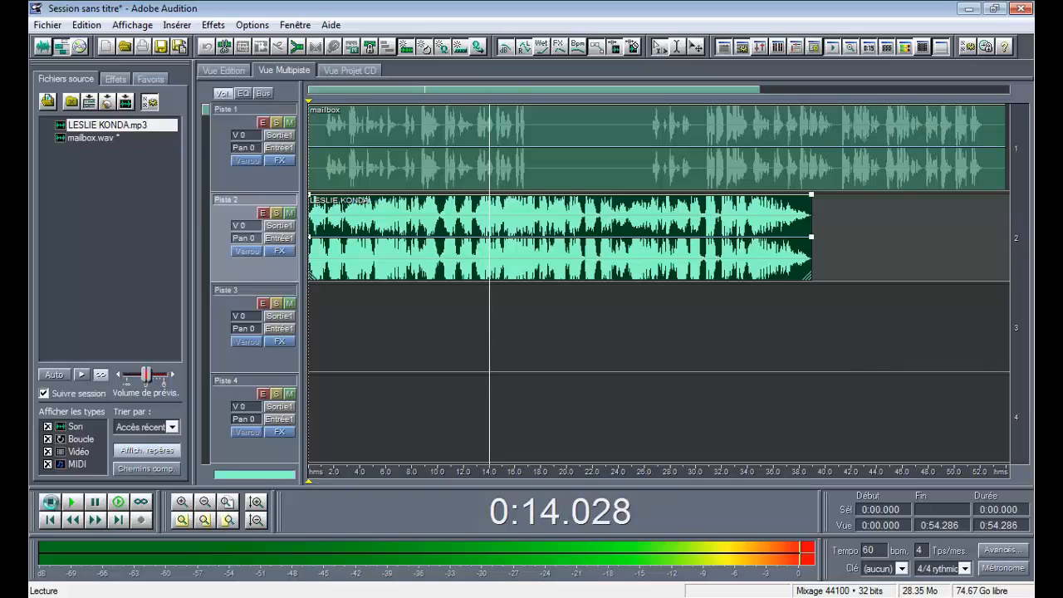
pyautogui.click(50, 503)
pyautogui.scroll(-2, 403, 93)
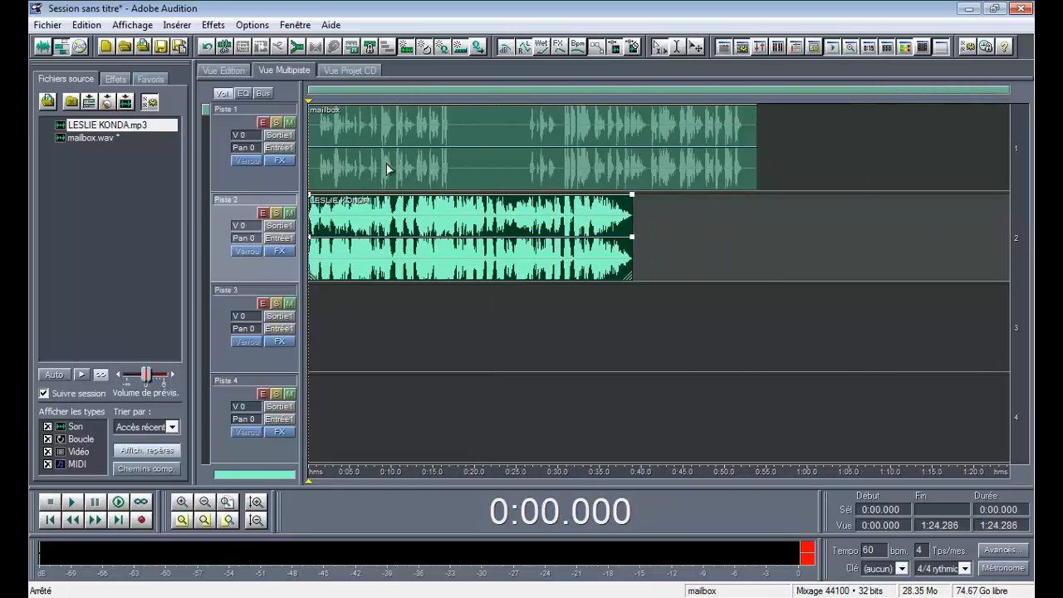
pyautogui.click(683, 172)
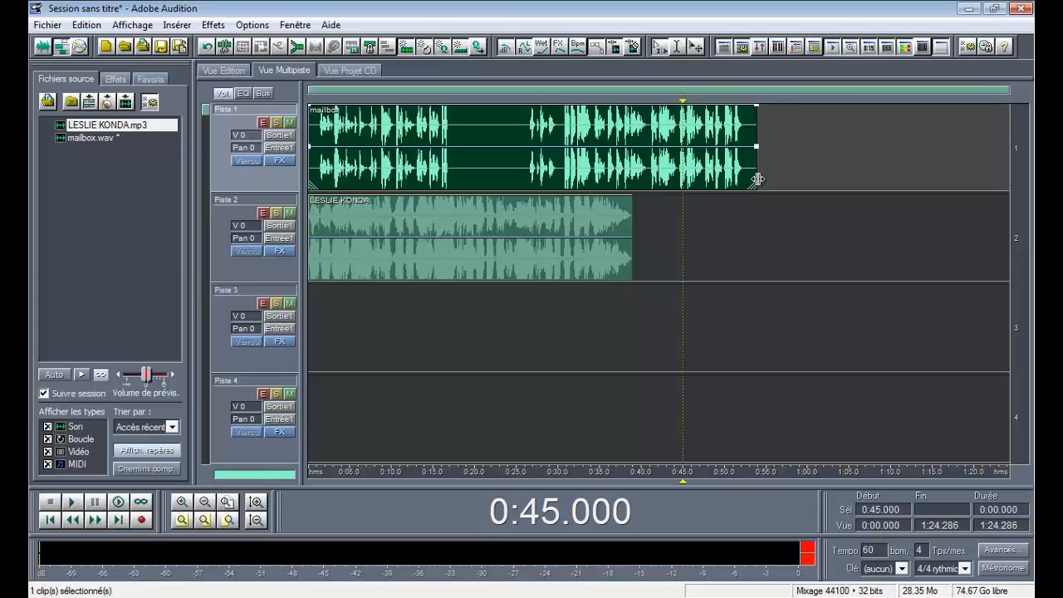
pyautogui.moveTo(753, 178); pyautogui.dragTo(442, 147)
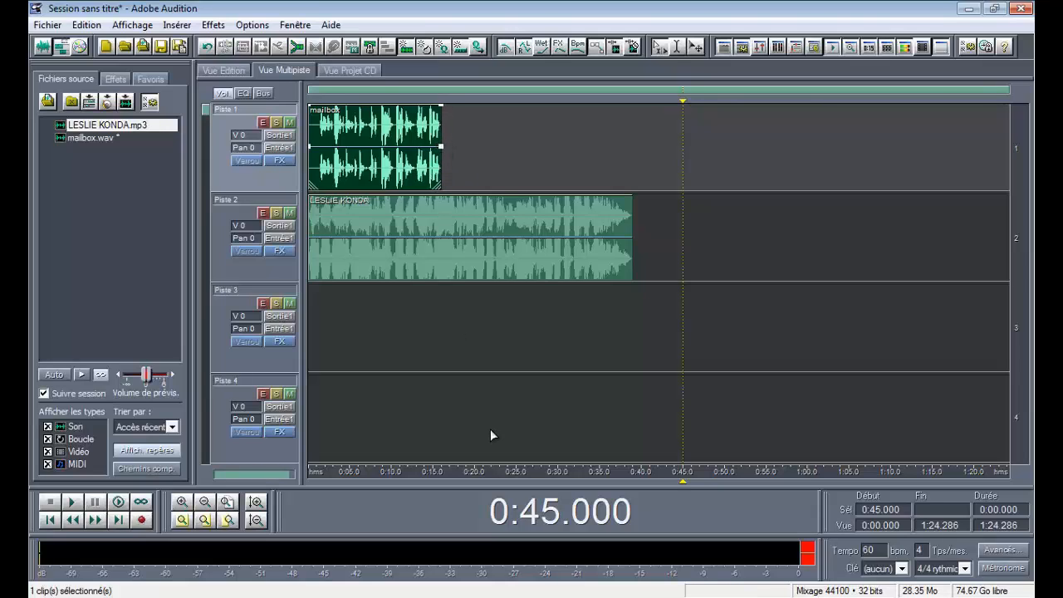
# - Bring the start of the session into closer view and play the mix from 0:00.000 for a few seconds
pyautogui.click(182, 502)
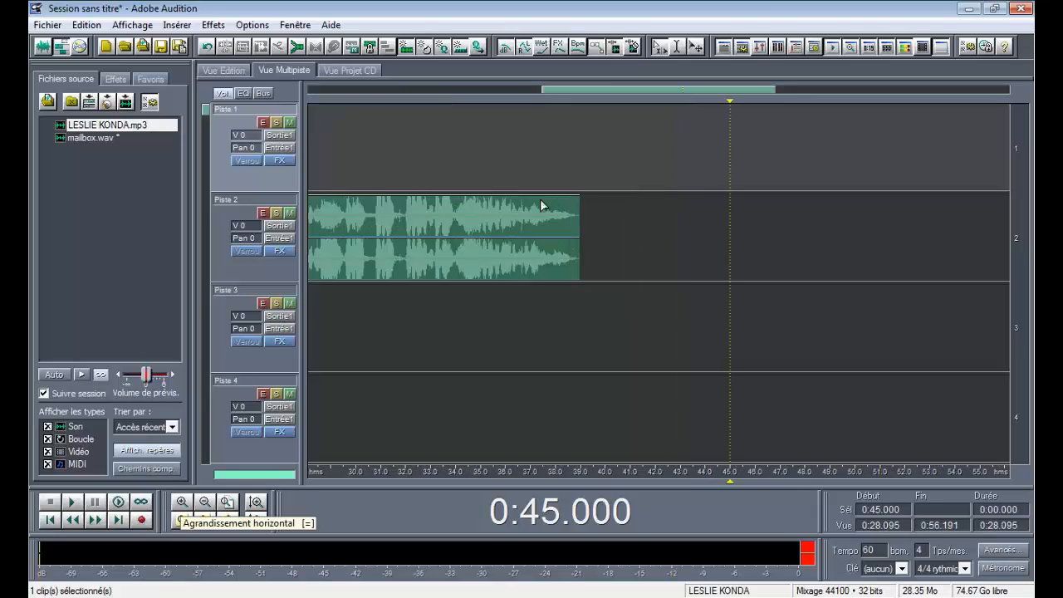
pyautogui.moveTo(581, 90); pyautogui.dragTo(313, 89)
pyautogui.click(309, 307)
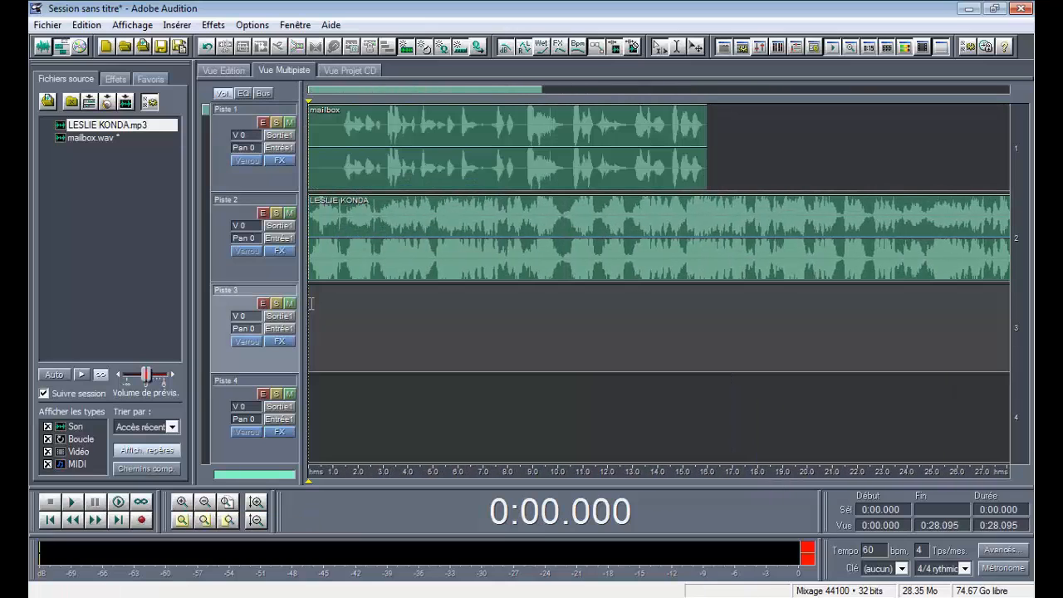
pyautogui.click(118, 503)
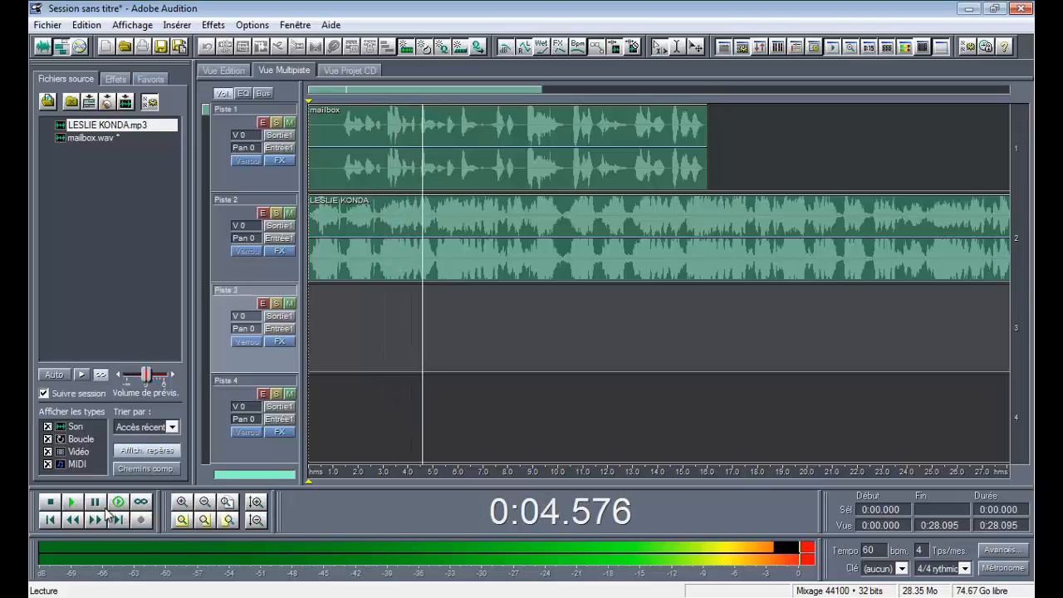
pyautogui.click(50, 501)
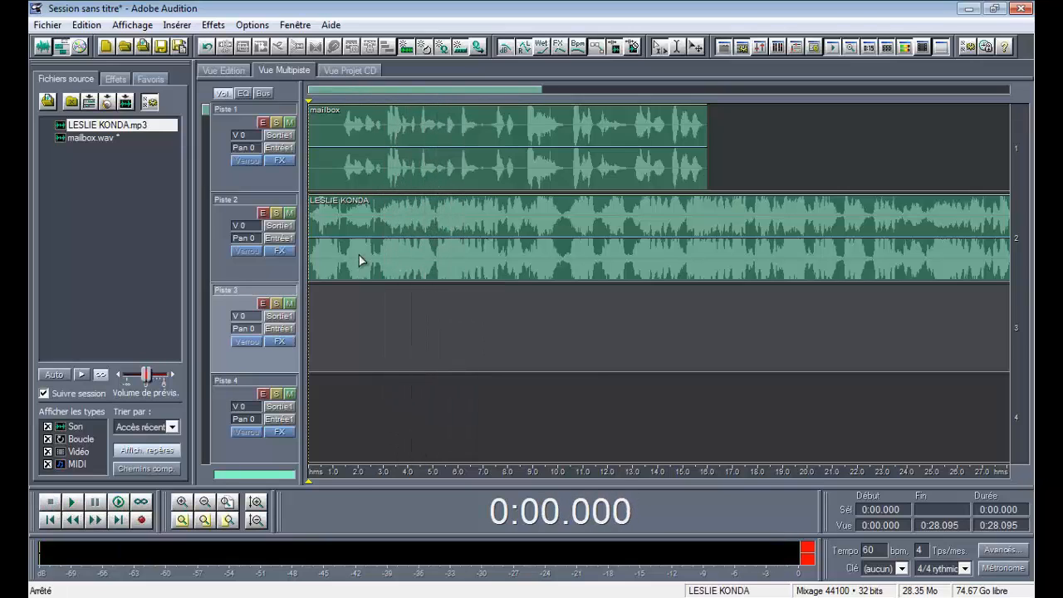
# - Lower the track 2 clip's volume envelope to roughly a quarter between about 1.8 and 15 s, restoring full volume at about 15.7 s
pyautogui.click(358, 218)
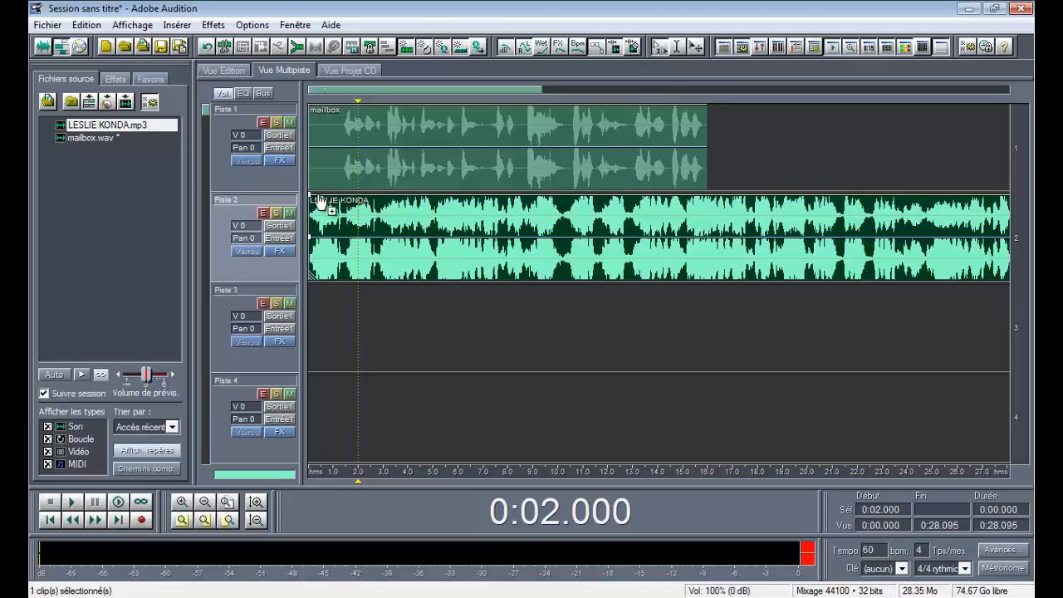
pyautogui.moveTo(314, 201)
pyautogui.click(344, 197)
pyautogui.click(359, 196)
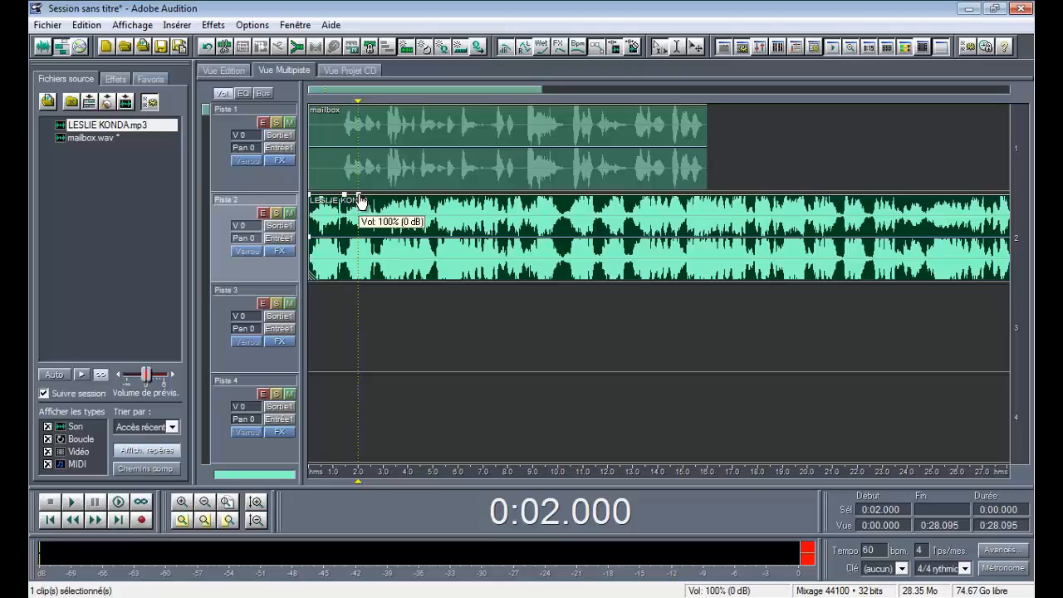
pyautogui.moveTo(360, 199); pyautogui.dragTo(355, 264)
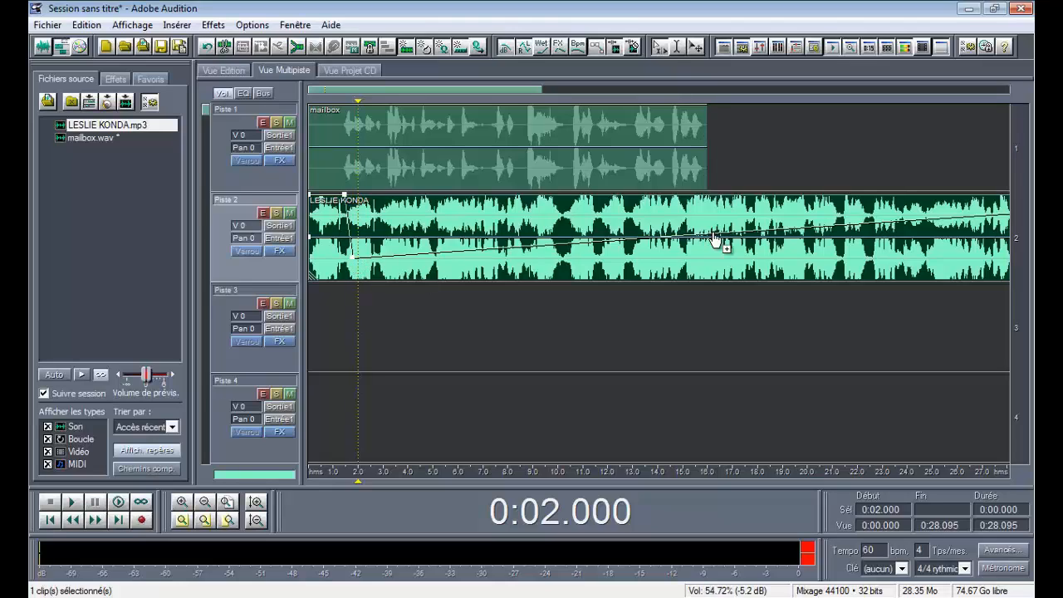
pyautogui.moveTo(715, 239); pyautogui.dragTo(703, 193)
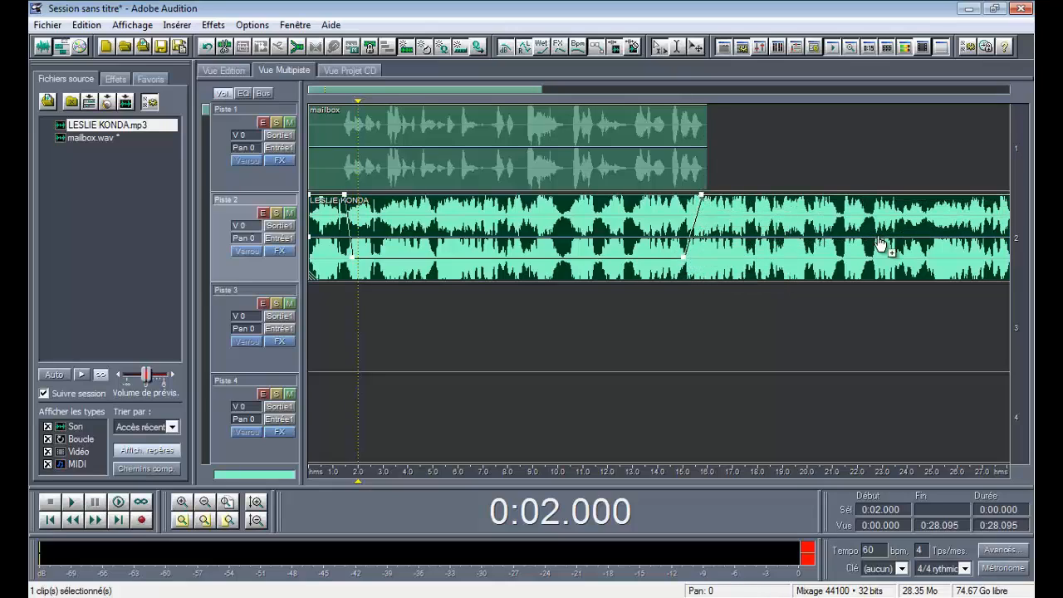
# - Split the music clip on track 2 at 0:19.000
pyautogui.click(843, 226)
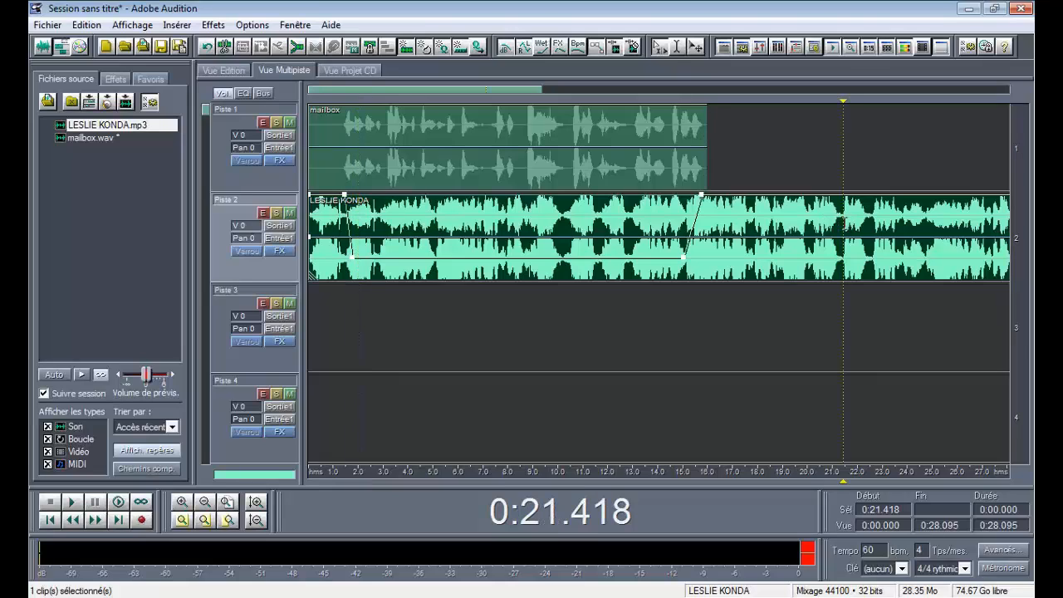
pyautogui.press('Left')
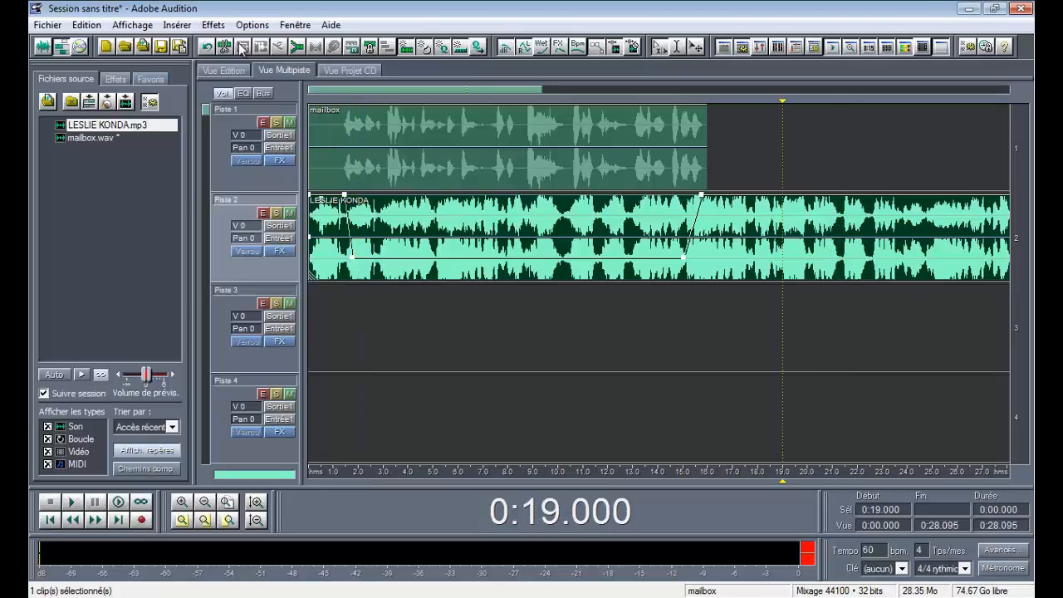
pyautogui.click(224, 48)
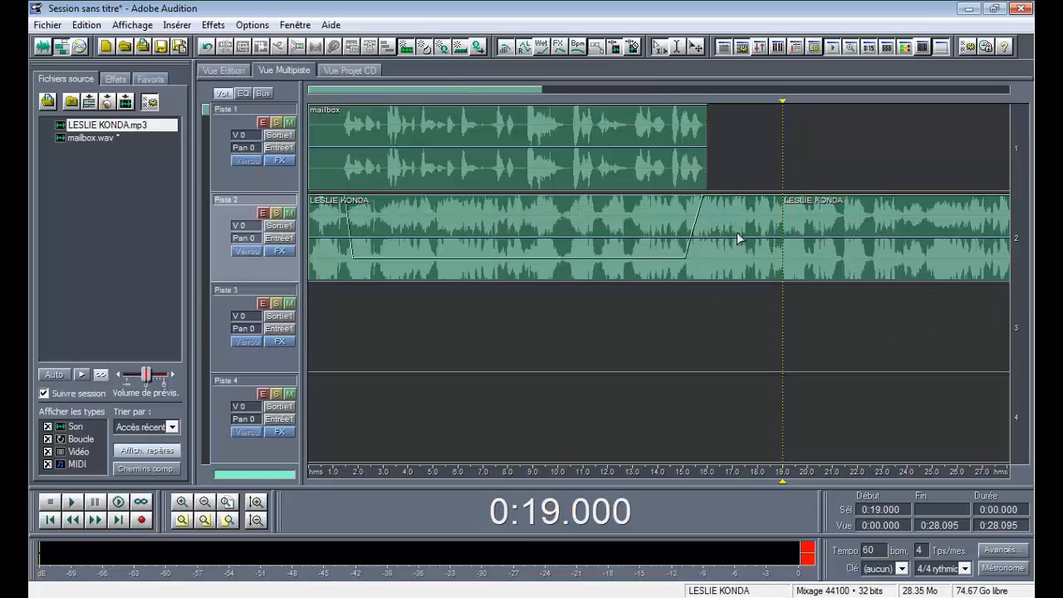
# - Delete the part of the music clip on track 2 that follows the split at 0:19.000
pyautogui.click(806, 226)
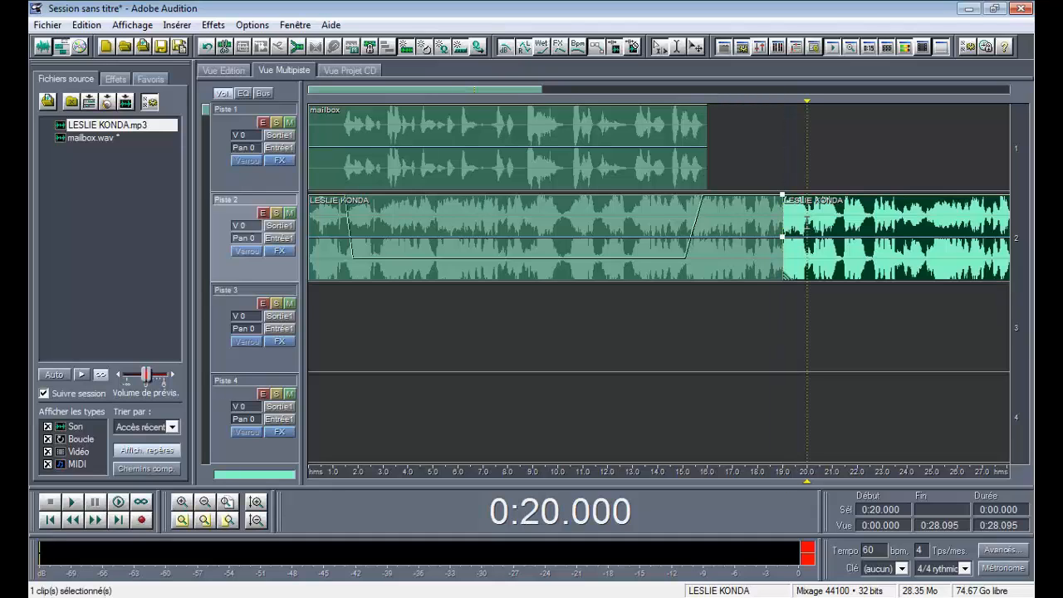
pyautogui.rightClick(855, 207)
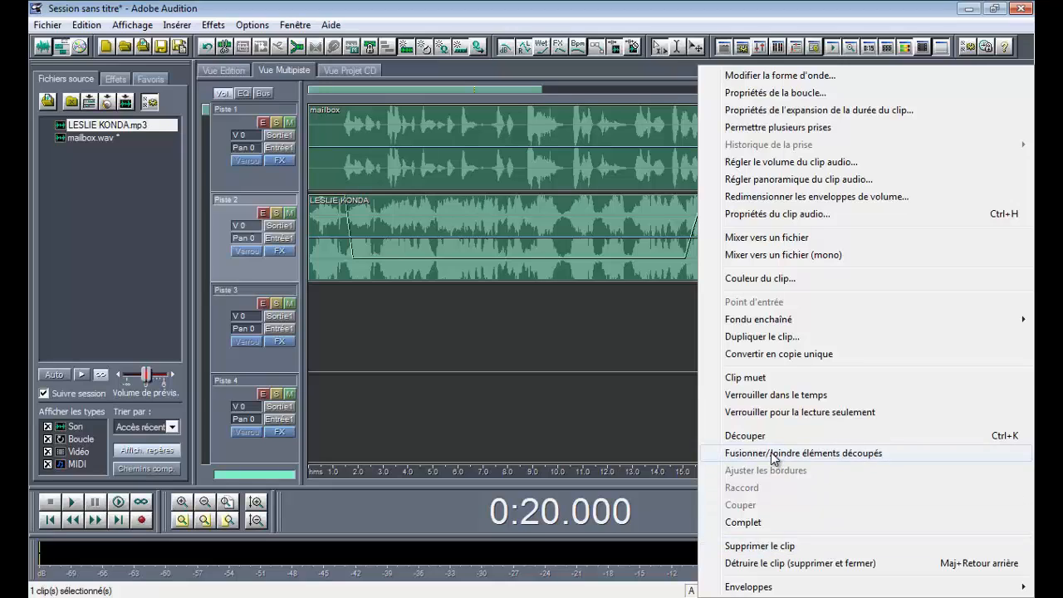
pyautogui.click(784, 547)
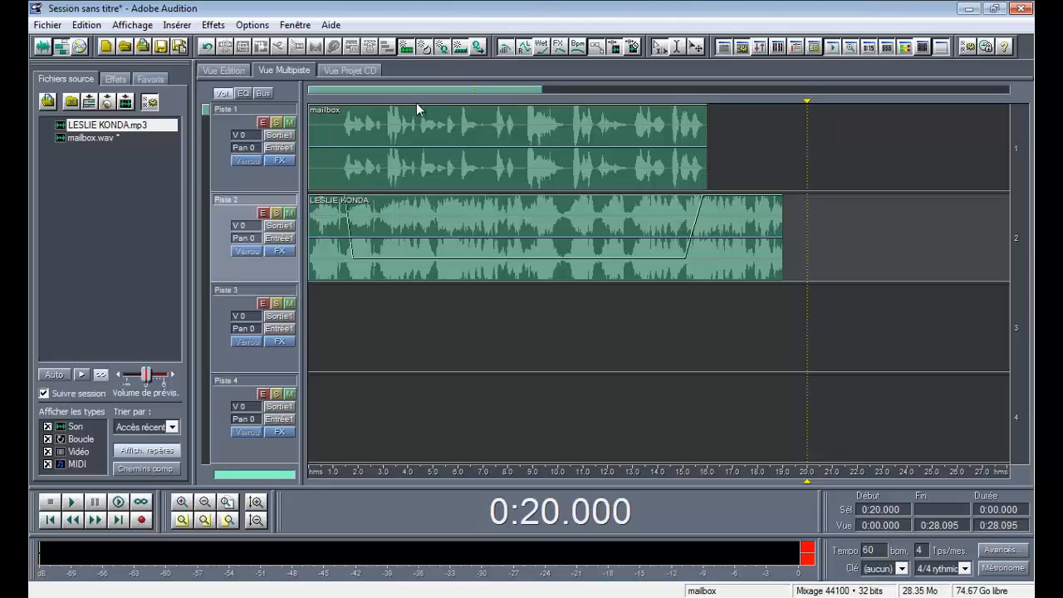
# - Play the mix from 0:00.000 until past the end of the music clip, and stop playback
pyautogui.click(309, 302)
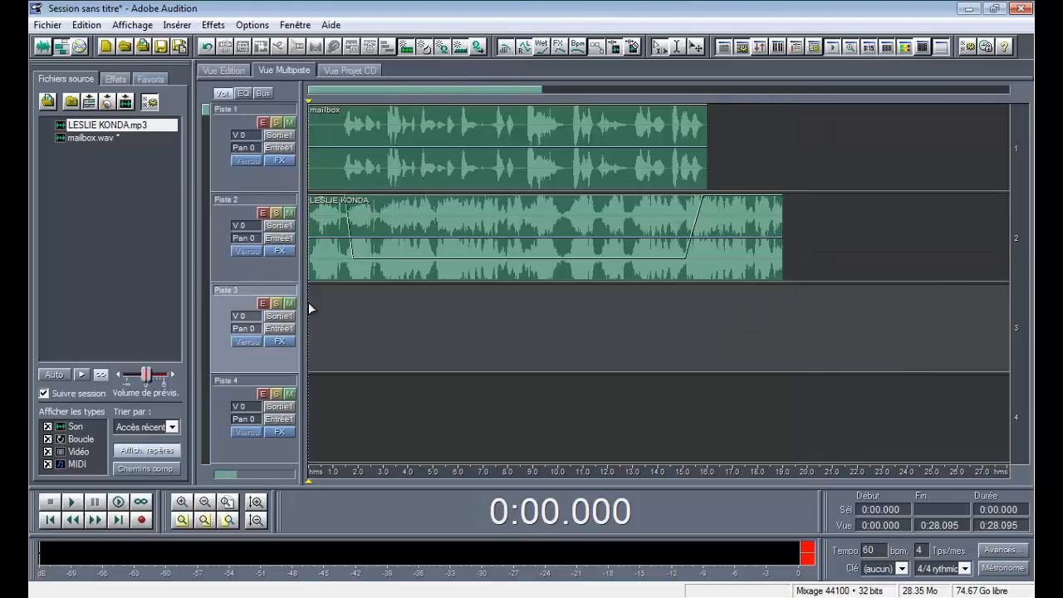
pyautogui.click(118, 503)
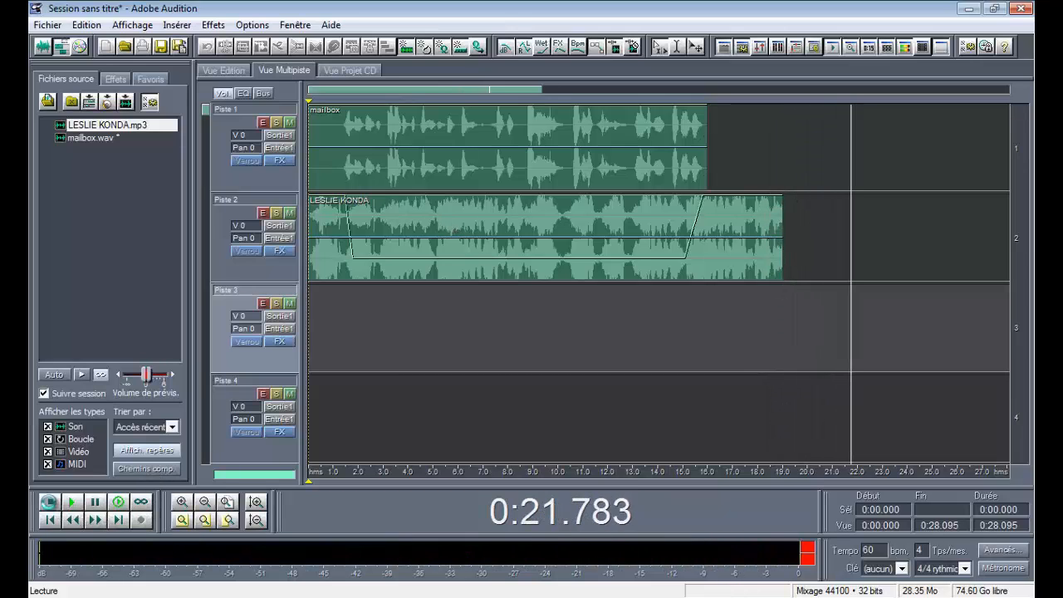
pyautogui.click(51, 504)
# - Select all clips on both tracks and mix them down into a new stereo file
pyautogui.click(407, 184)
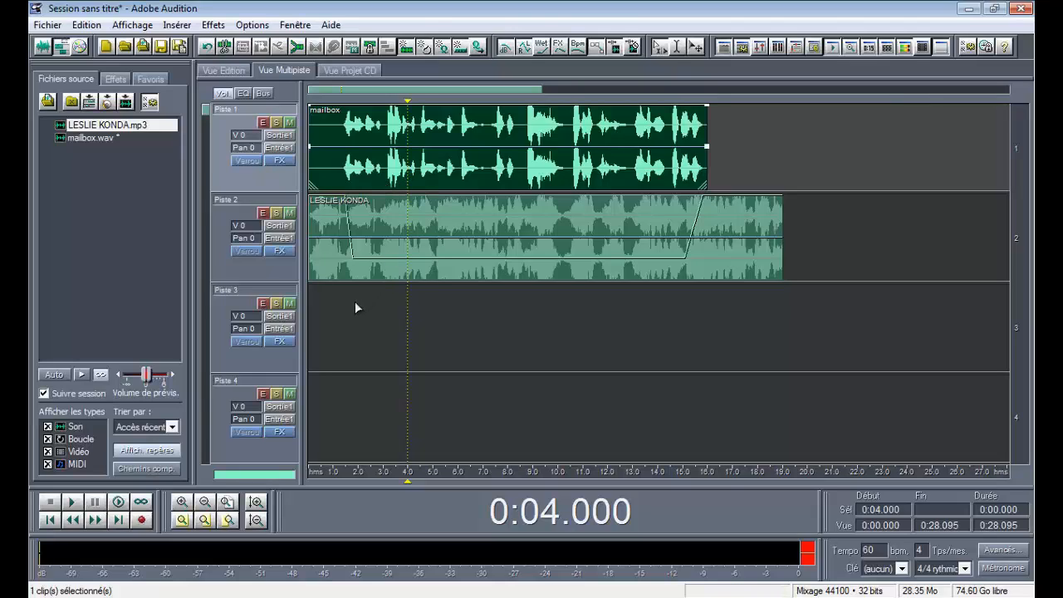
pyautogui.click(87, 25)
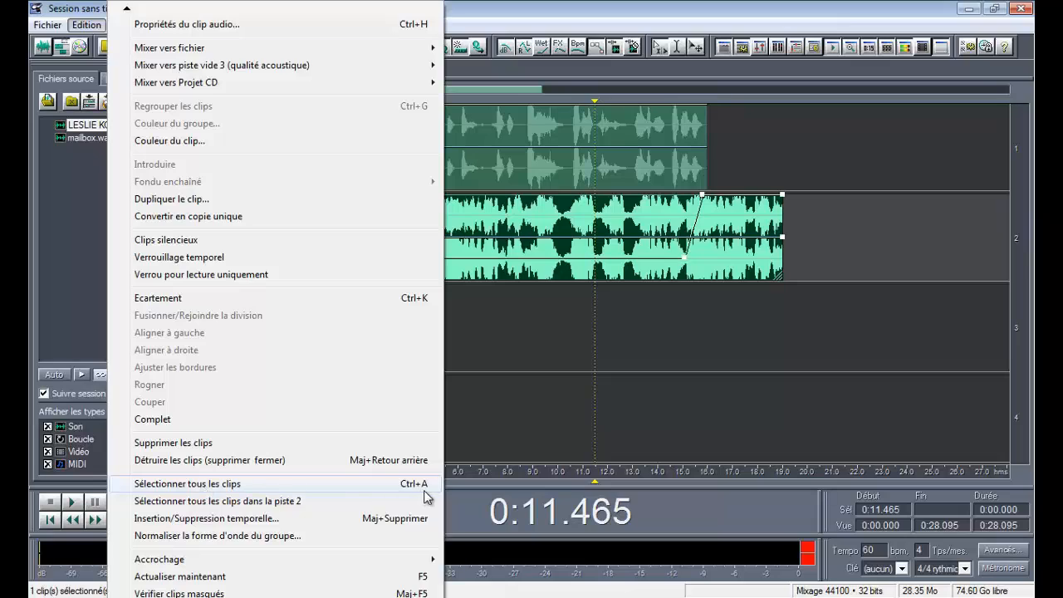
pyautogui.click(200, 485)
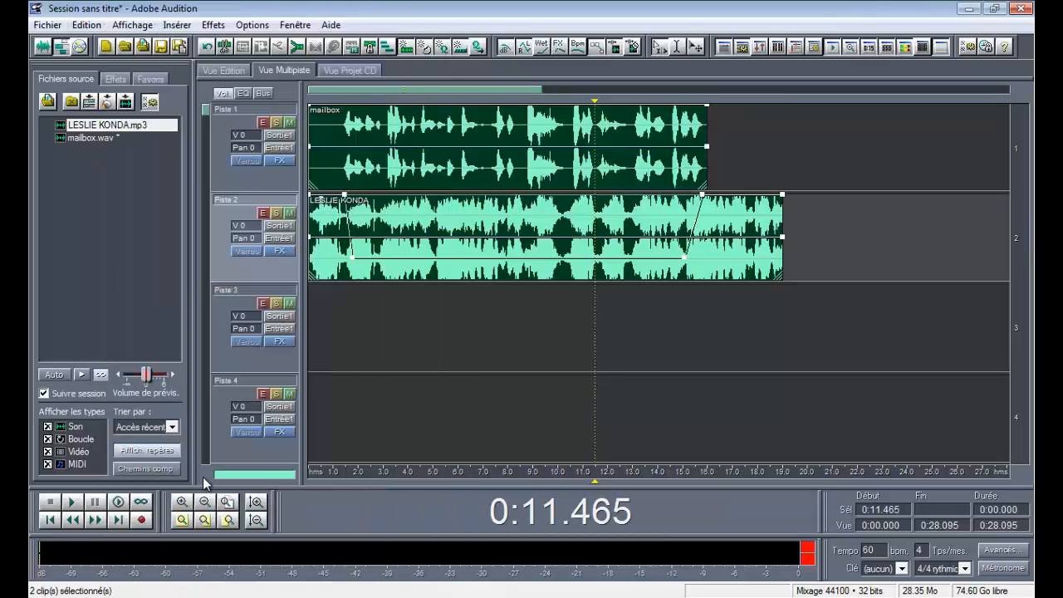
pyautogui.click(297, 48)
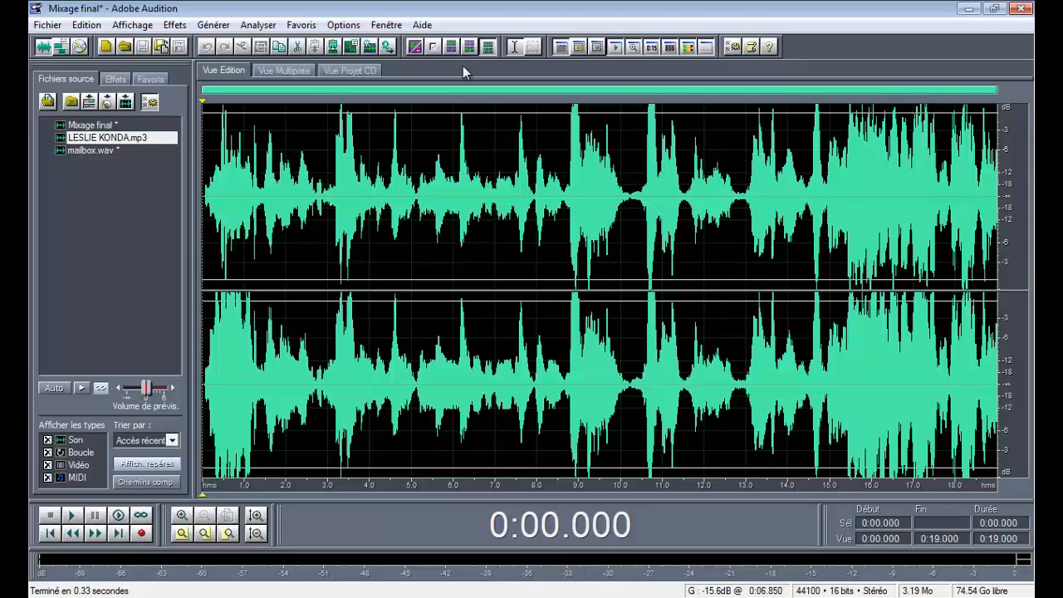
# - Revisit the multitrack session, reopen Mixage final in the edit view and play it from 0:14.846
pyautogui.click(285, 70)
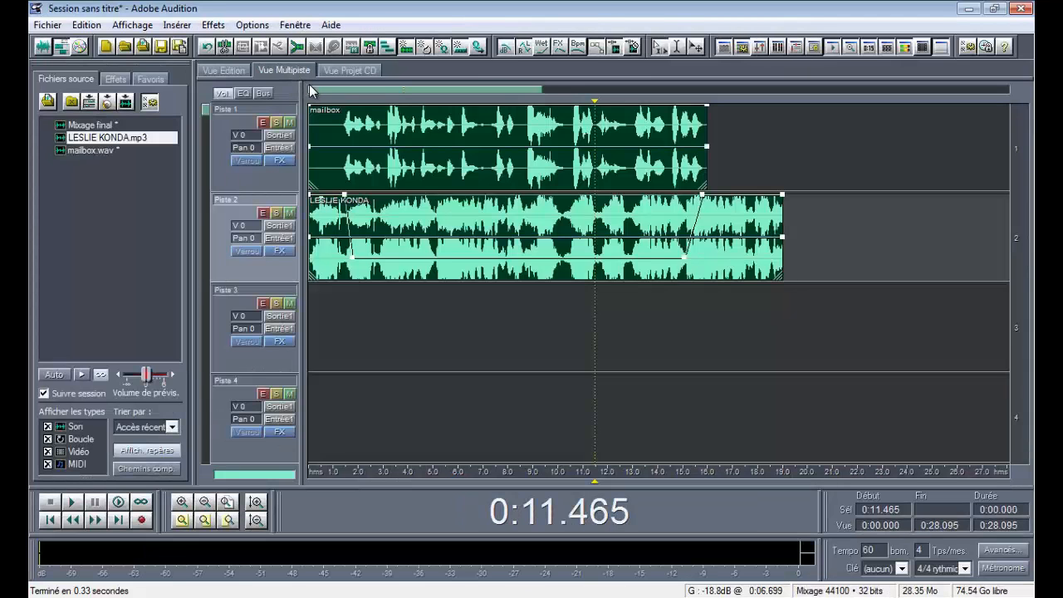
pyautogui.click(223, 71)
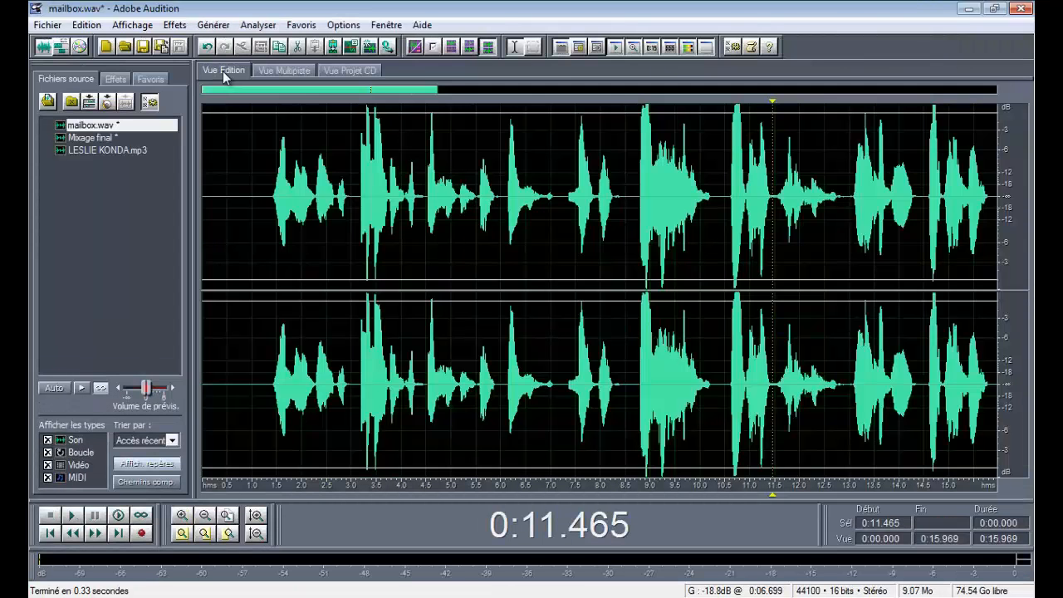
pyautogui.doubleClick(90, 138)
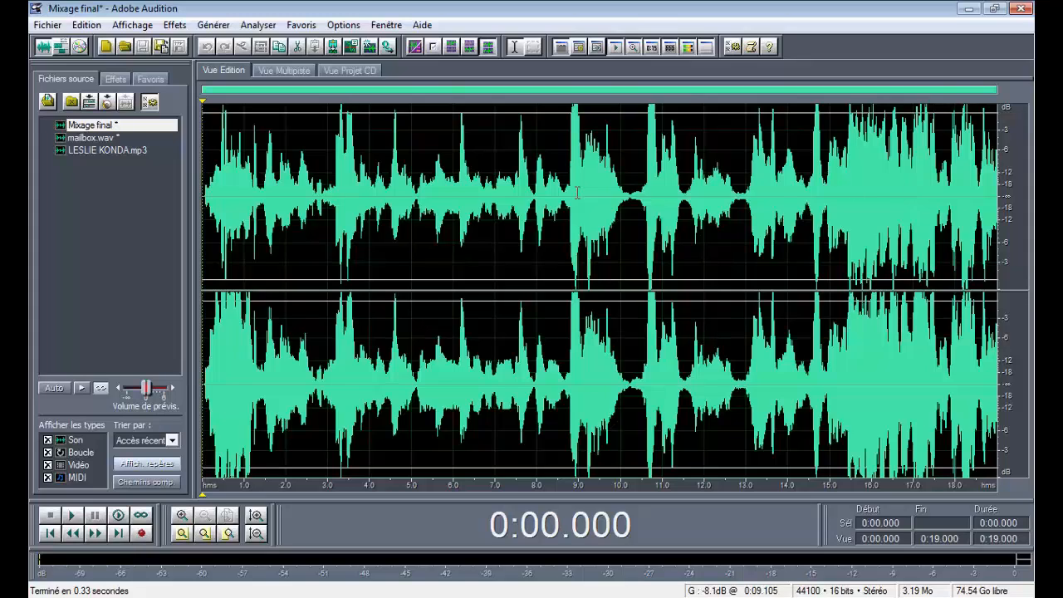
pyautogui.click(823, 179)
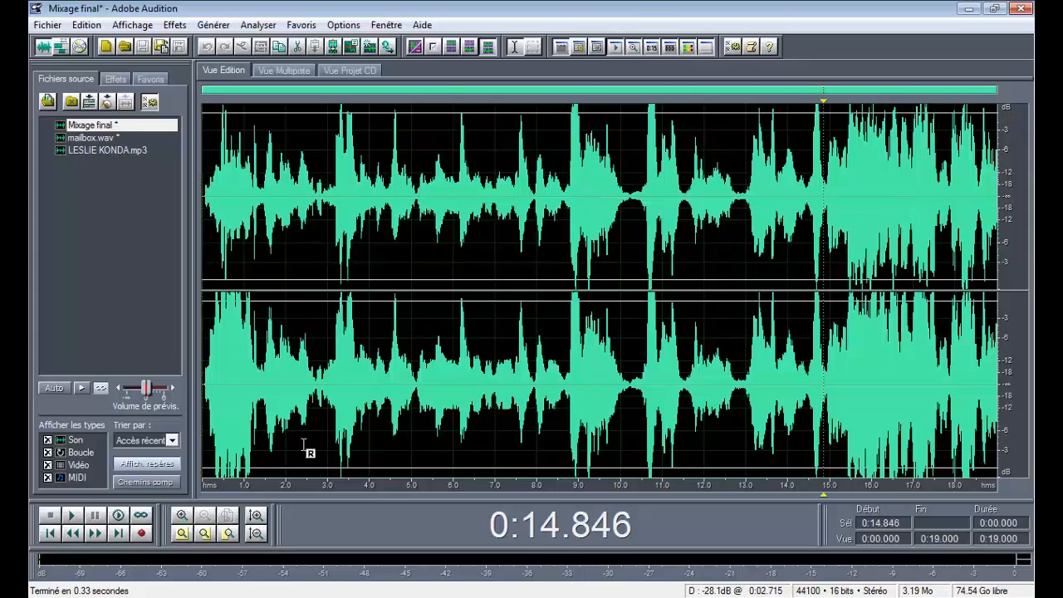
pyautogui.click(118, 516)
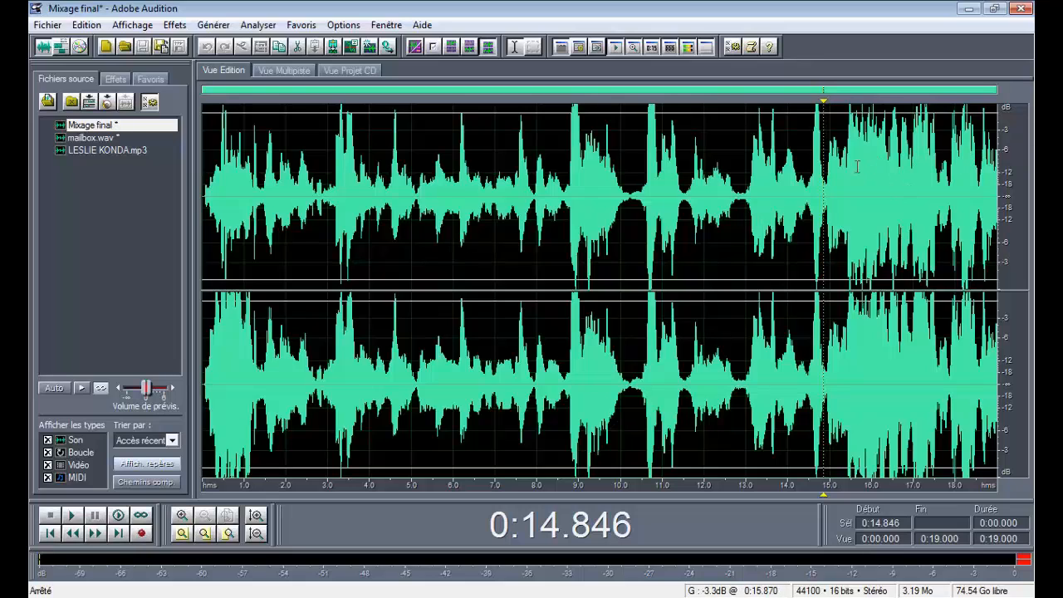
# - Apply an Amplification/Fondu effect with the Fondu de sortie preset to Mixage final from 0:15.429 to the end at 0:19.000
pyautogui.moveTo(848, 176); pyautogui.dragTo(1004, 208)
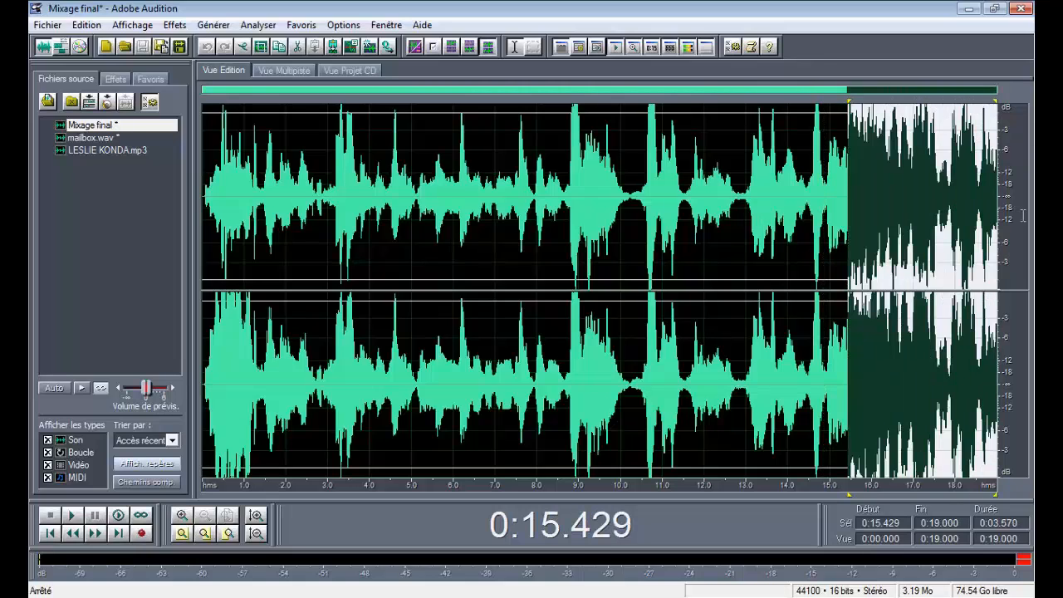
pyautogui.click(172, 27)
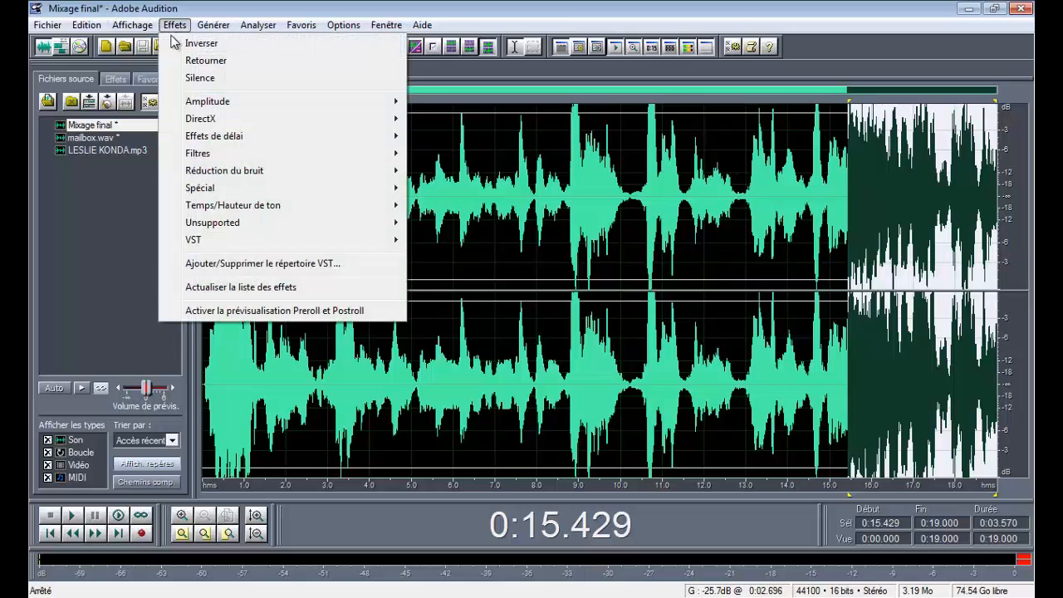
pyautogui.moveTo(222, 108)
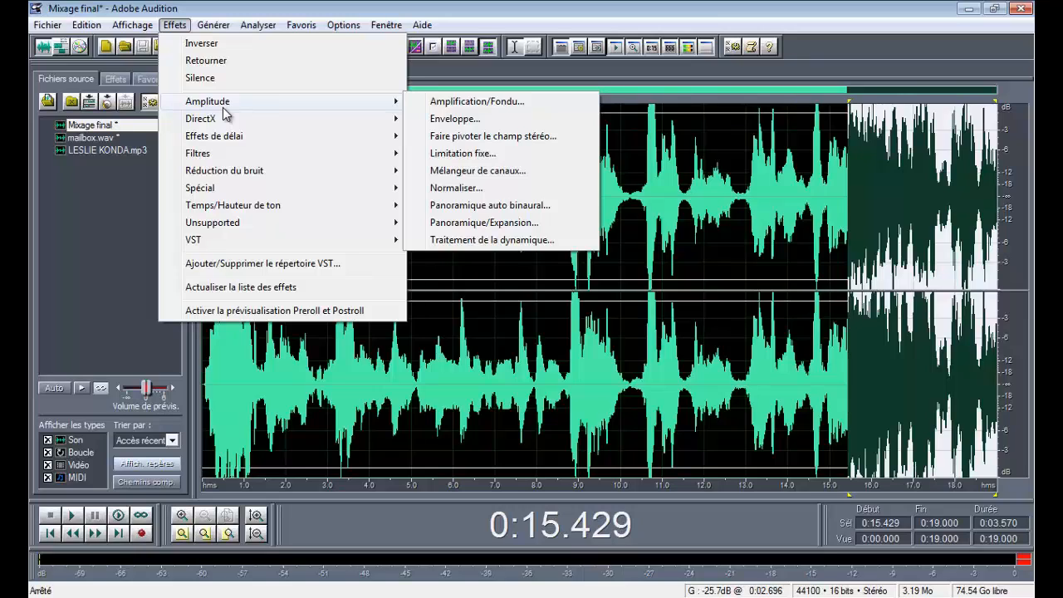
pyautogui.click(504, 107)
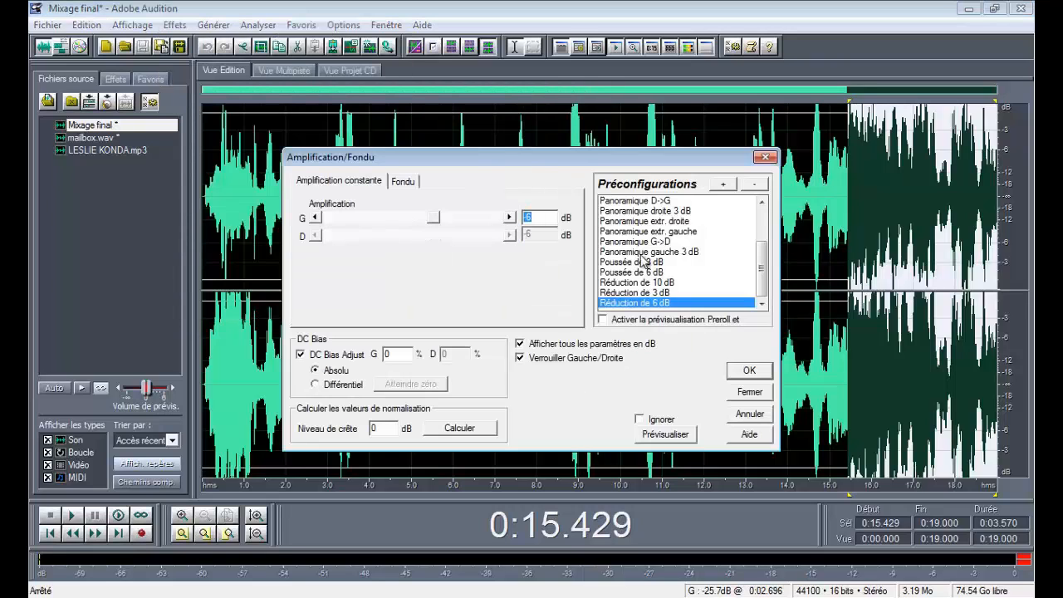
pyautogui.scroll(3, 690, 256)
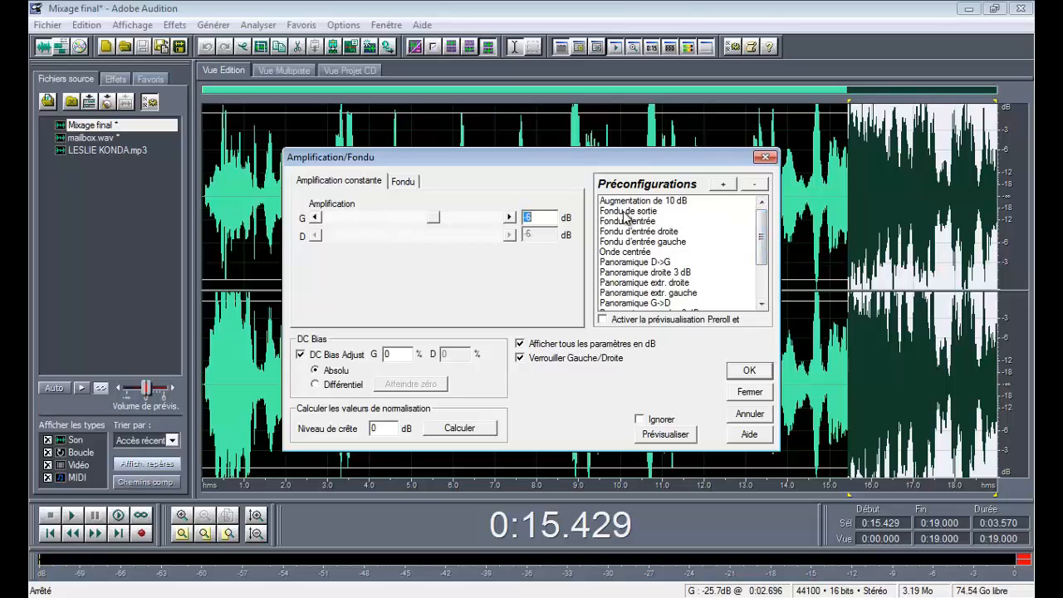
pyautogui.click(626, 212)
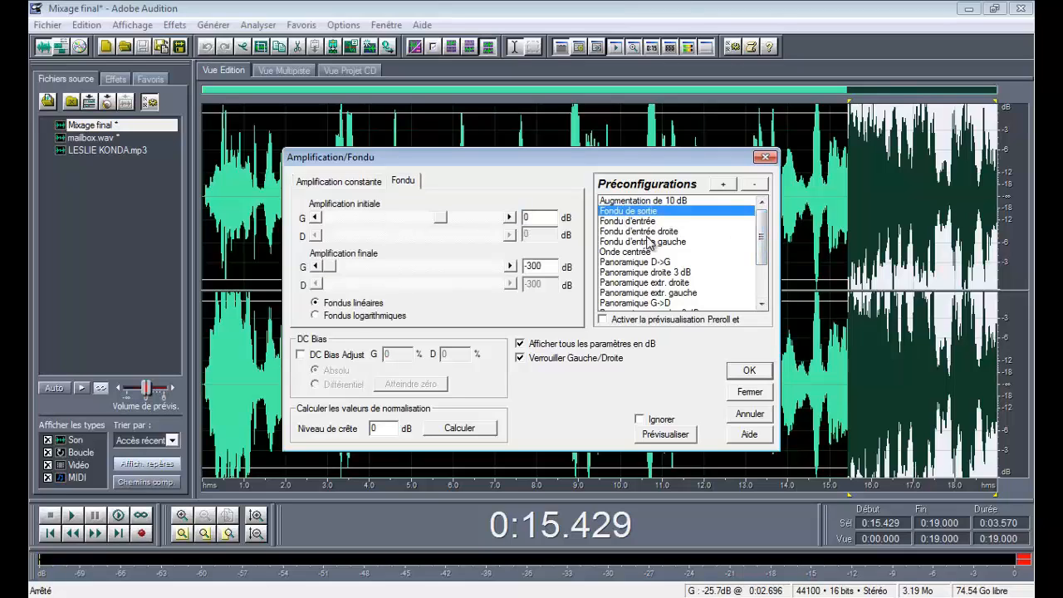
pyautogui.click(749, 376)
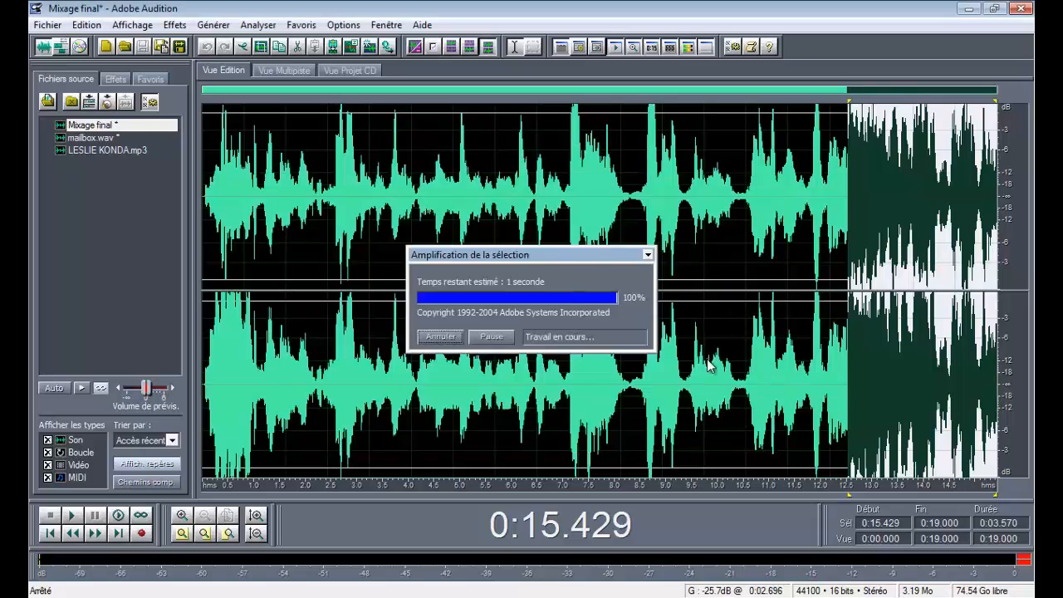
# - Clear the selection and play the faded ending of Mixage final from 0:14.000
pyautogui.click(752, 265)
pyautogui.click(787, 213)
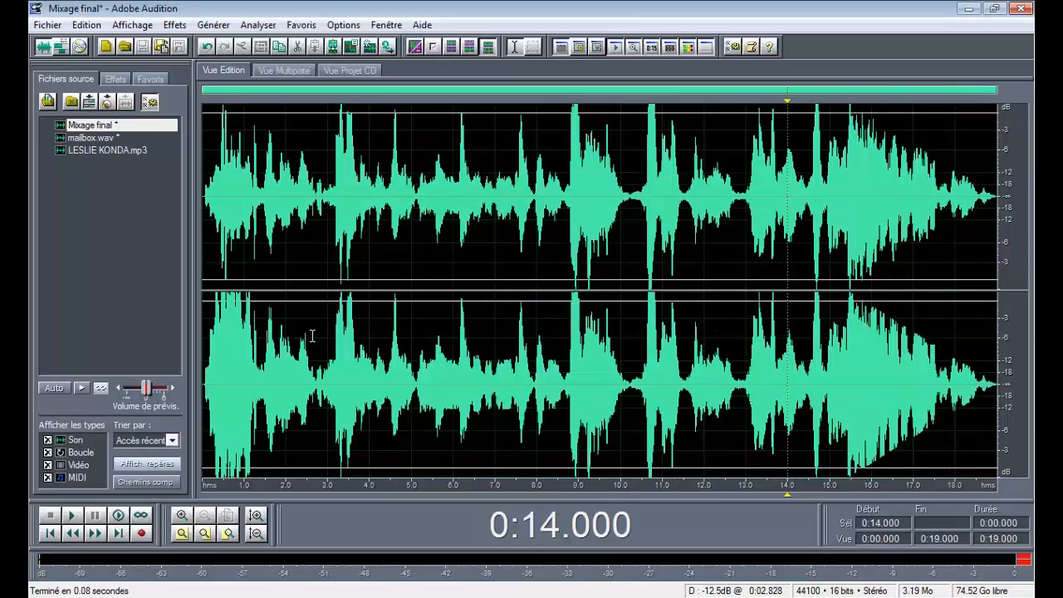
pyautogui.click(118, 516)
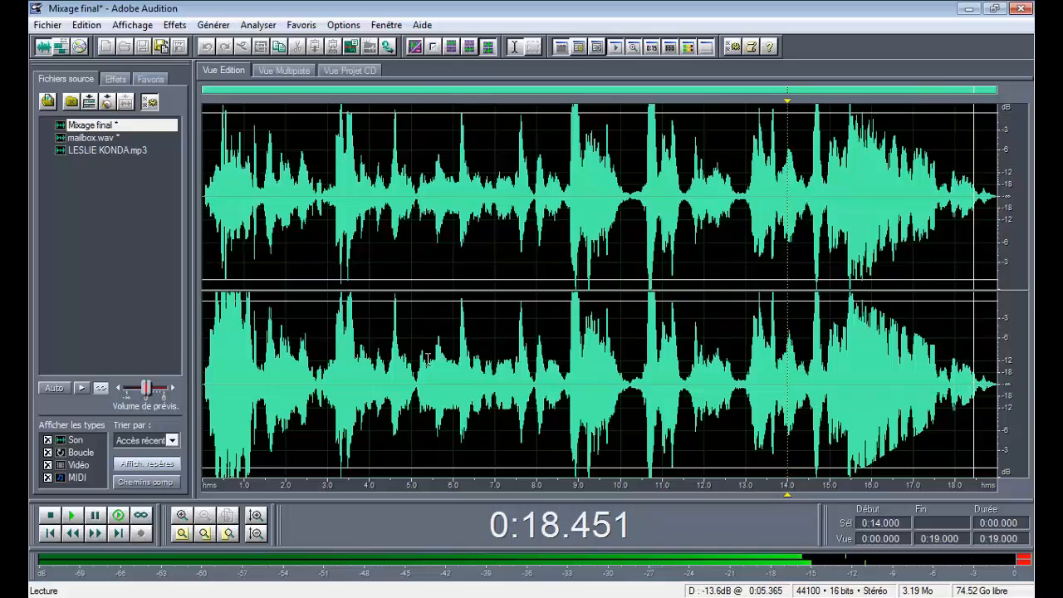
pyautogui.click(392, 317)
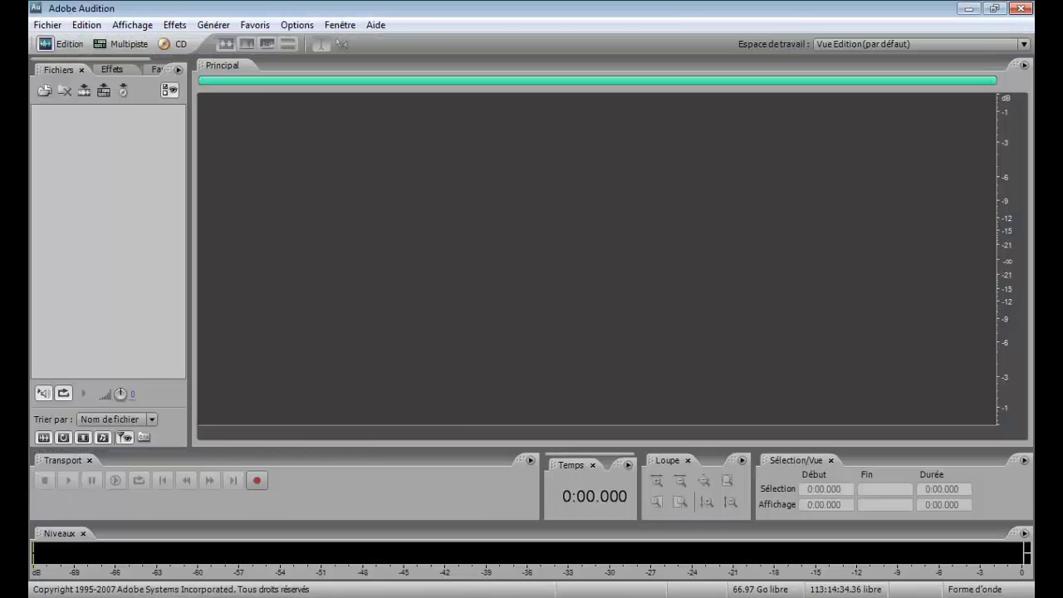
# - Switch to the Adobe Audition version that uses the Production radio workspace
pyautogui.click(481, 597)
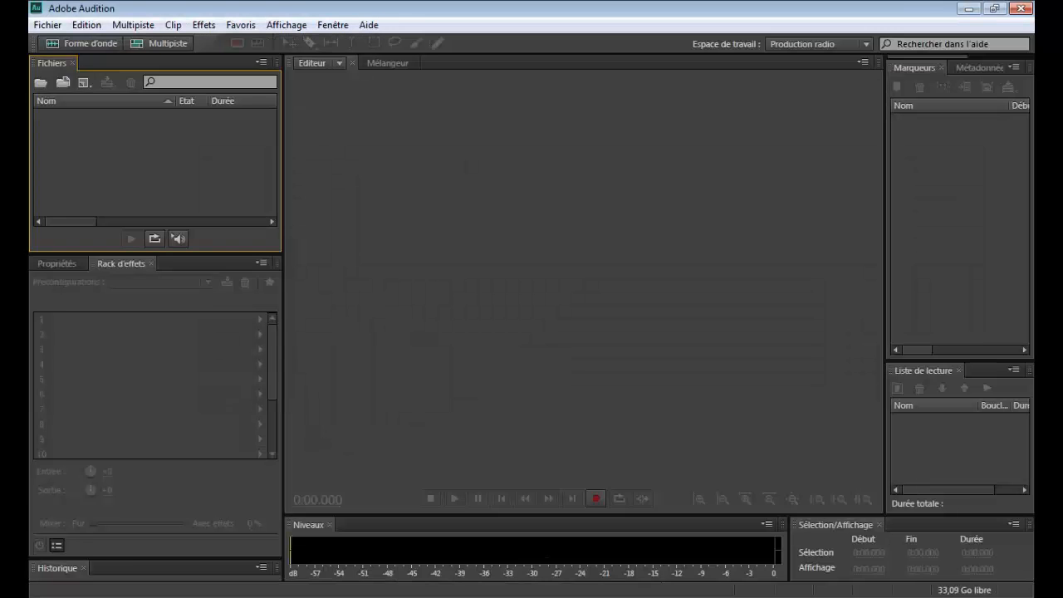